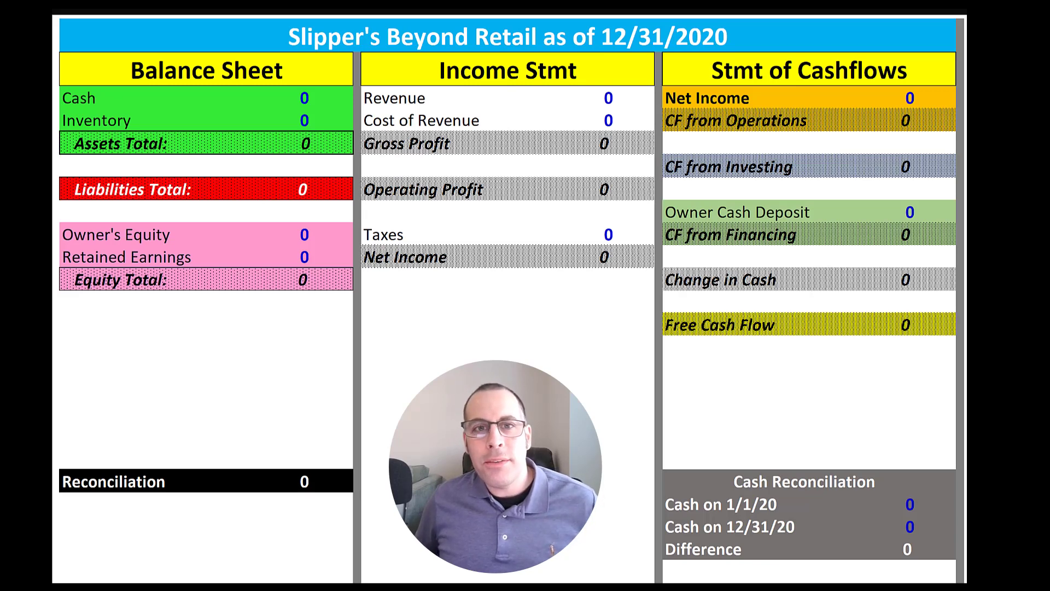
# - Enter 5,000,000 in both the Cash and Owner's Equity cells
pyautogui.click(309, 100)
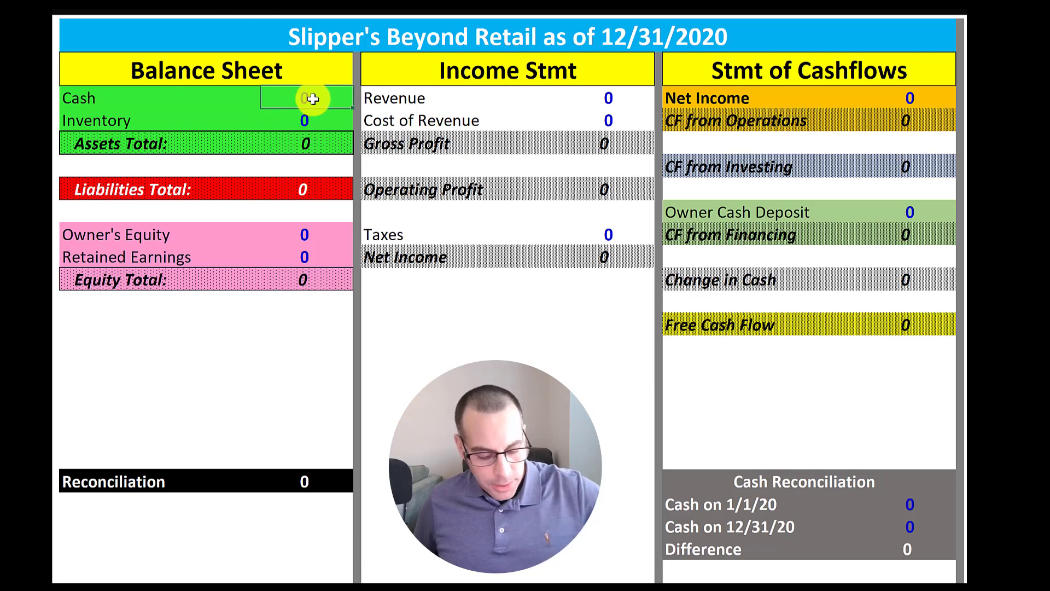
pyautogui.write('5,000,000')
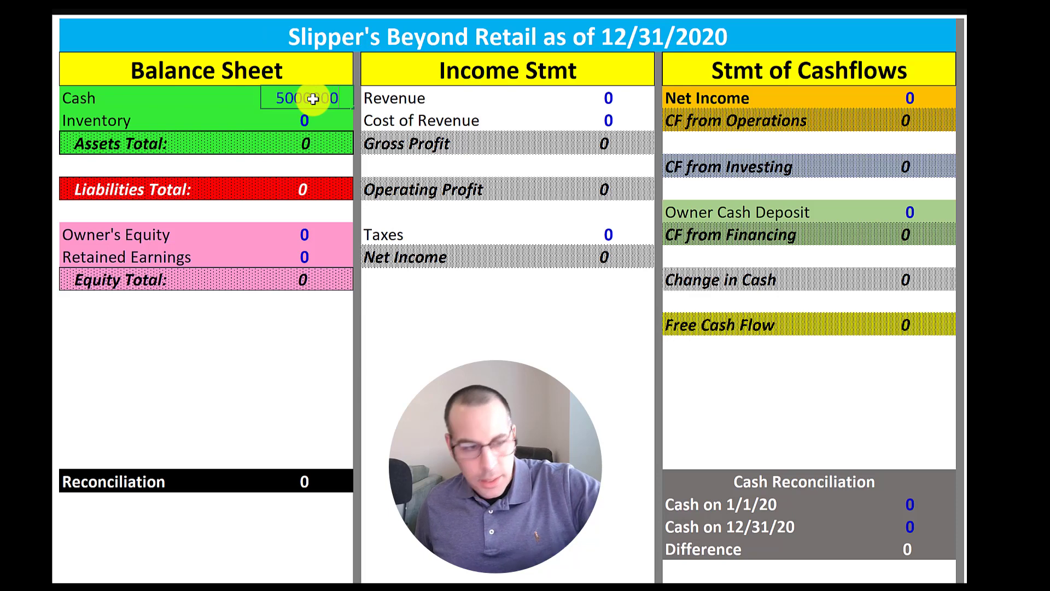
pyautogui.press('Return')
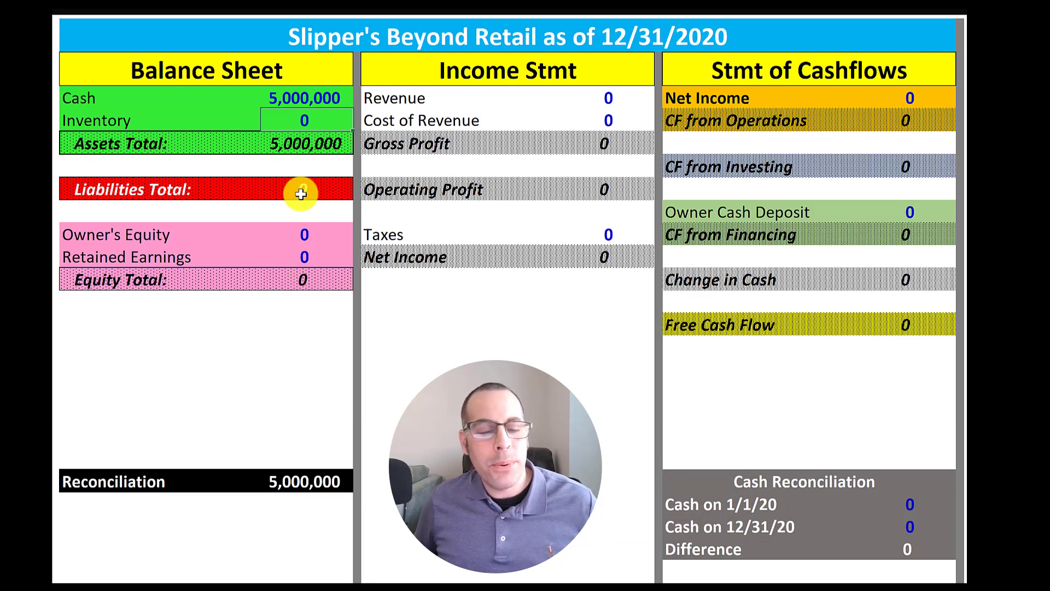
pyautogui.click(293, 237)
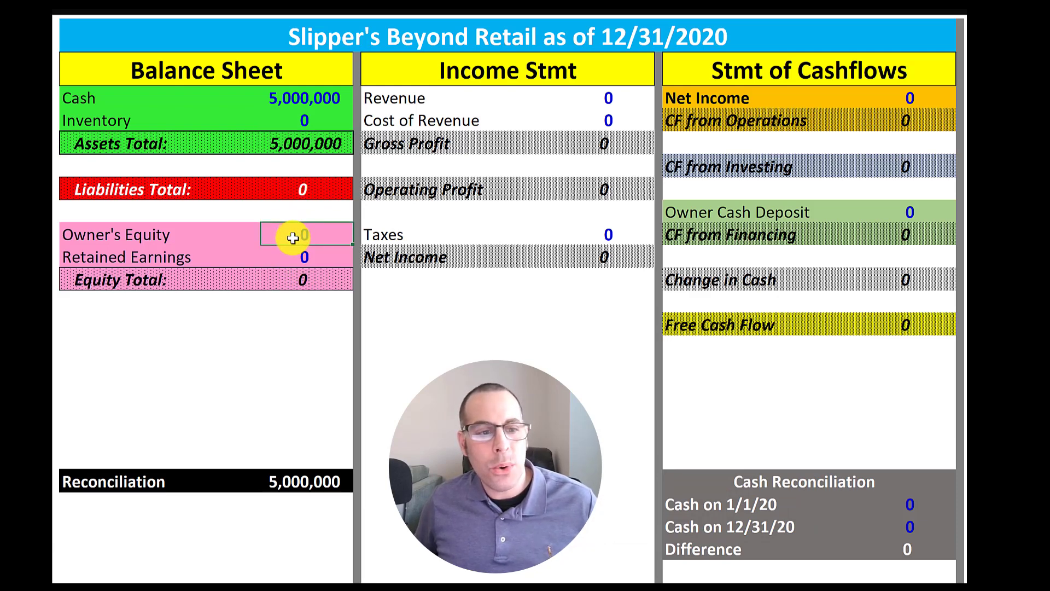
pyautogui.write('5000000')
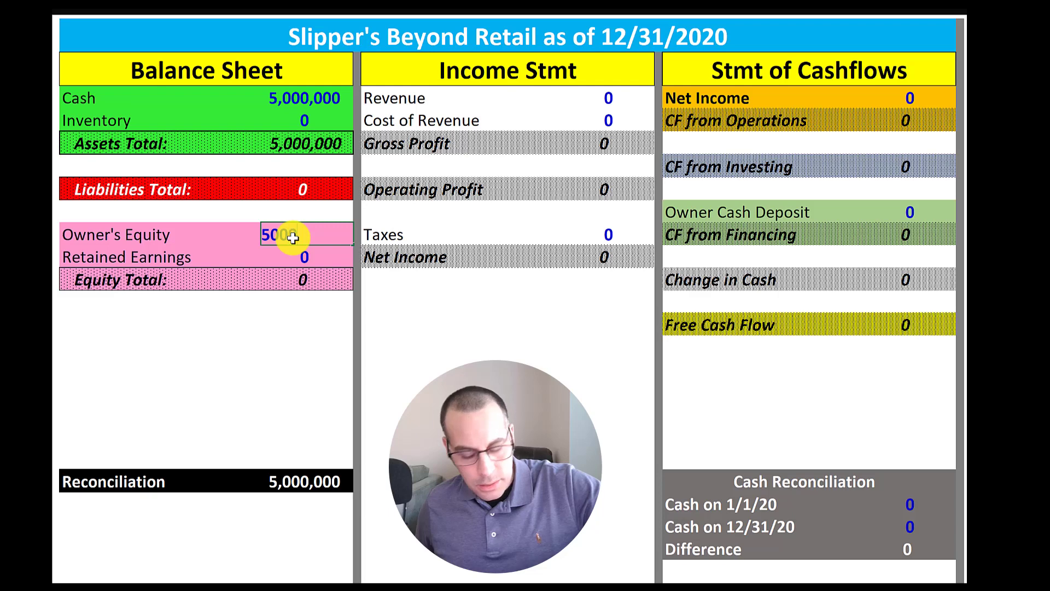
pyautogui.press('Return')
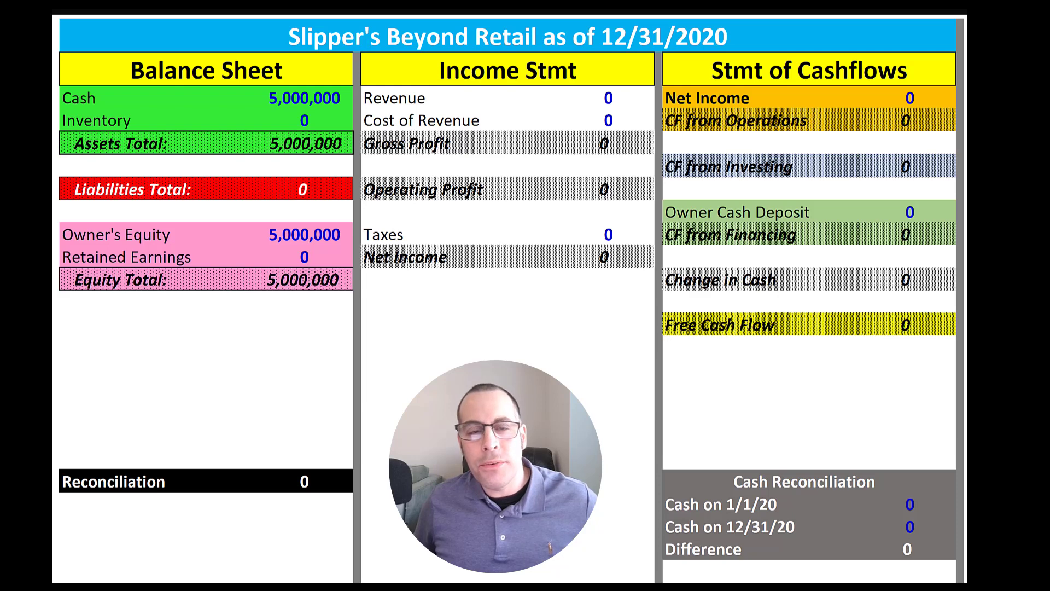
pyautogui.click(329, 101)
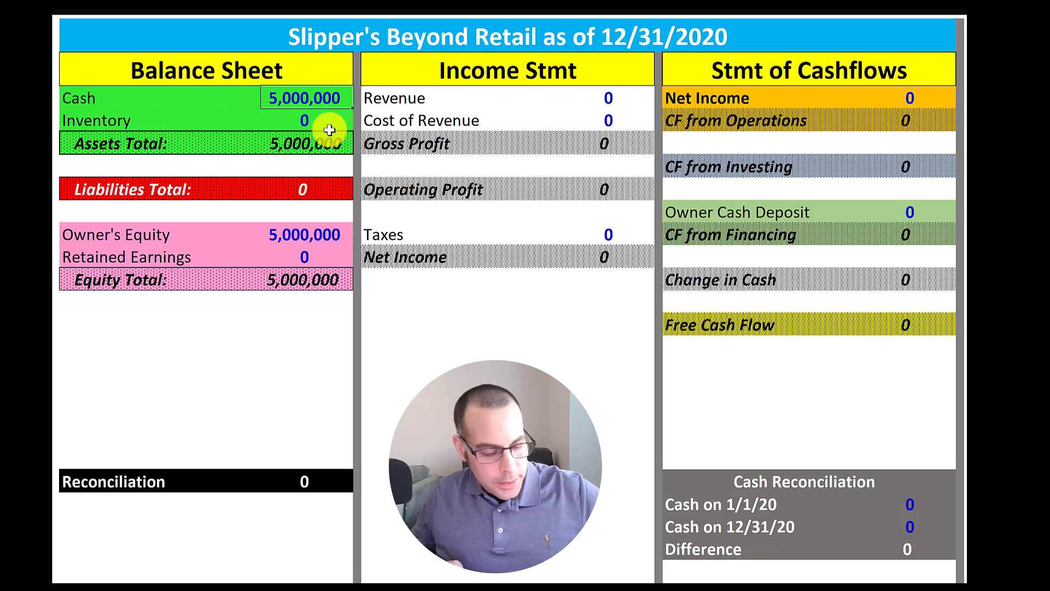
pyautogui.press('F2')
pyautogui.press('Home')
pyautogui.write('=')
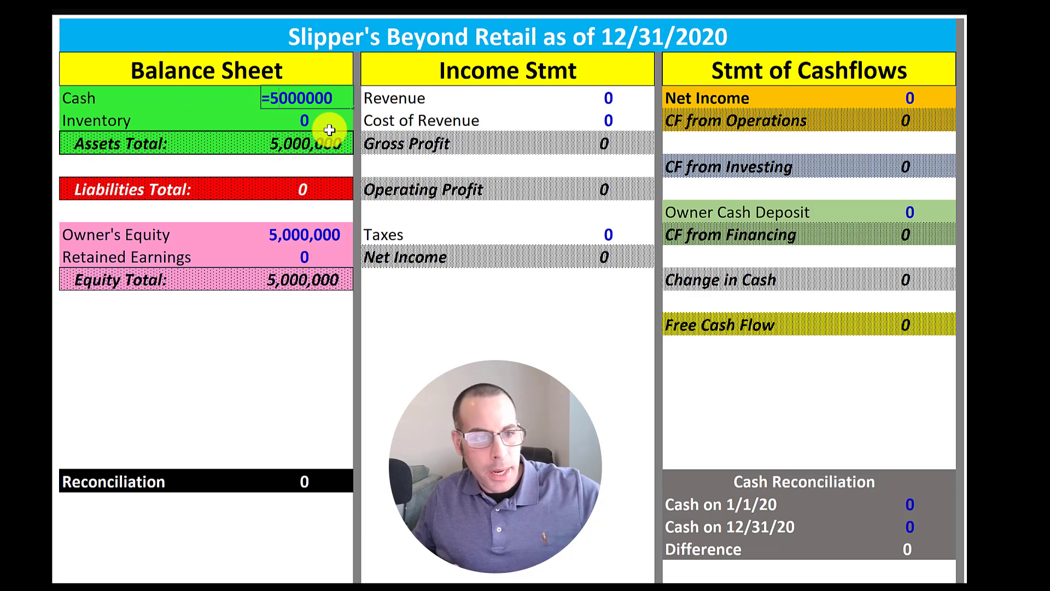
pyautogui.press('End')
pyautogui.write('-1000')
pyautogui.write('0000')
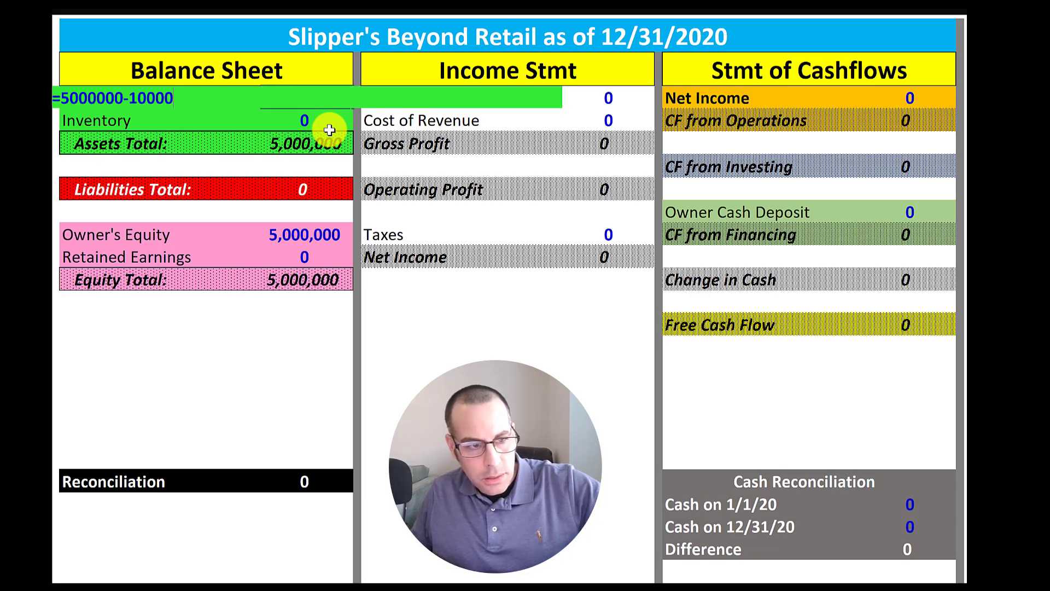
pyautogui.press('BackSpace')
pyautogui.press('Return')
# - Enter 1,000,000 as the Inventory amount
pyautogui.write('1,000,000')
pyautogui.press('Return')
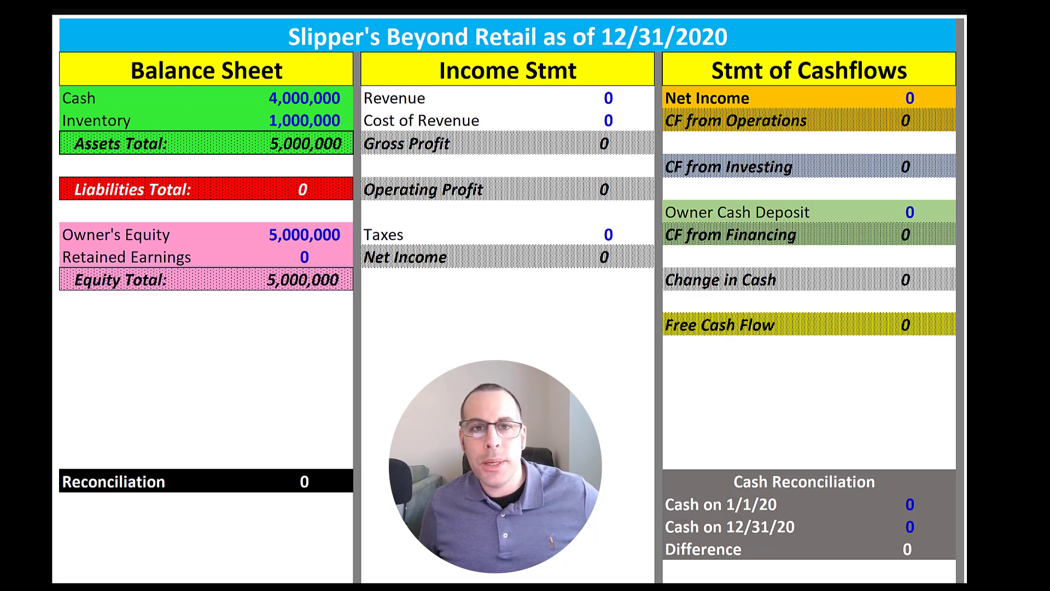
pyautogui.hotkey('alt', 'Tab')
# - Set Inventory to 0 and enter 1,000,000 as Cost of Revenue
pyautogui.write('0')
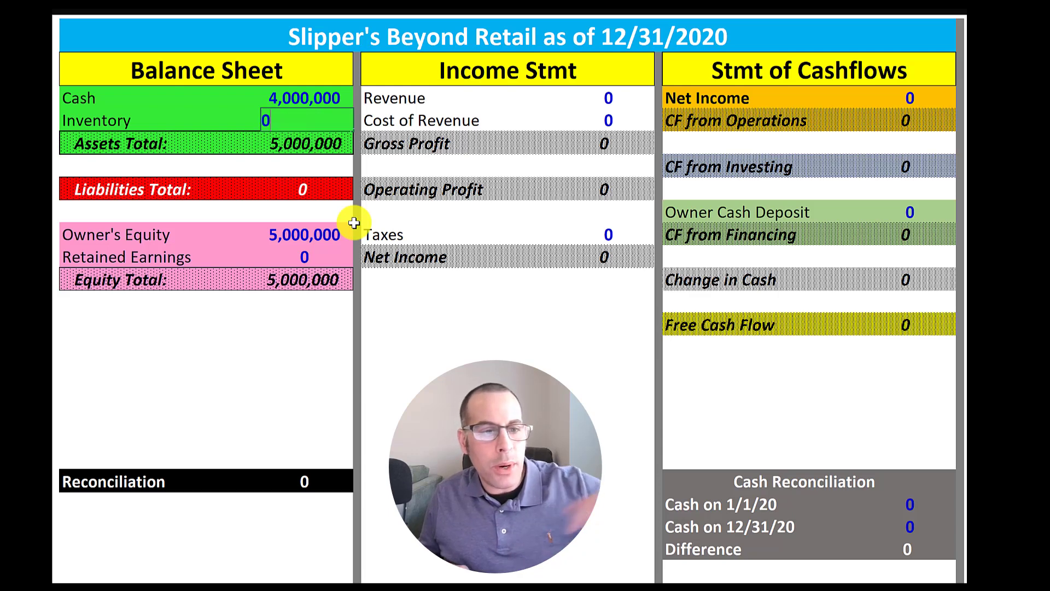
pyautogui.press('Tab')
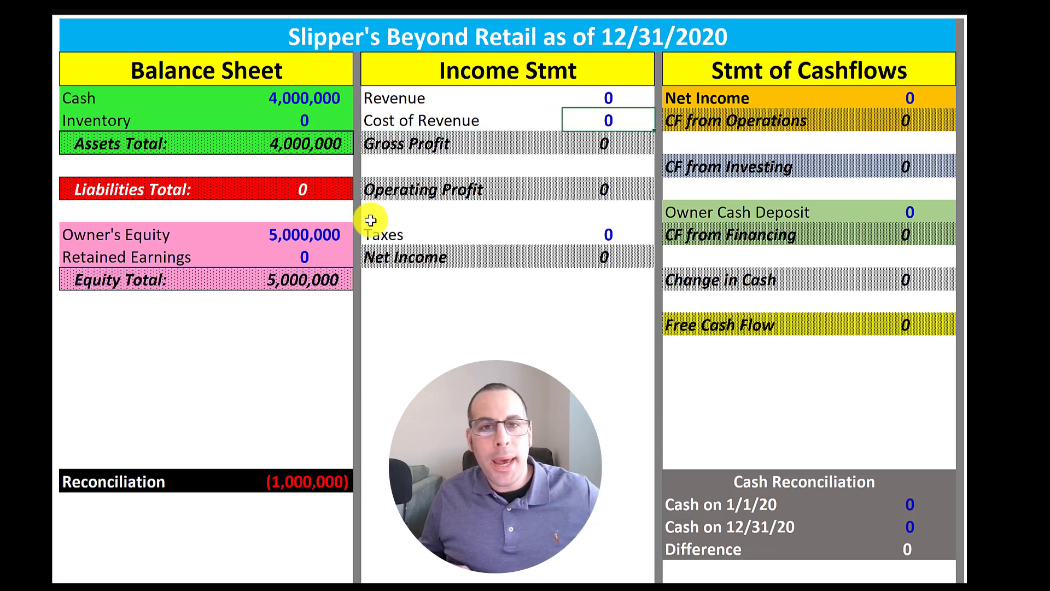
pyautogui.write('1,000,')
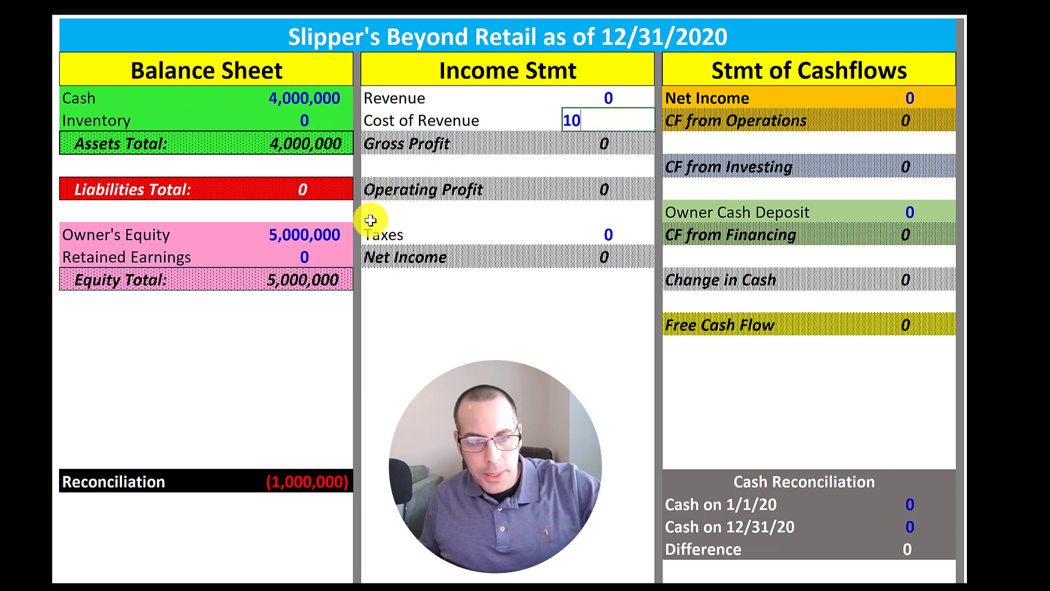
pyautogui.write('0000')
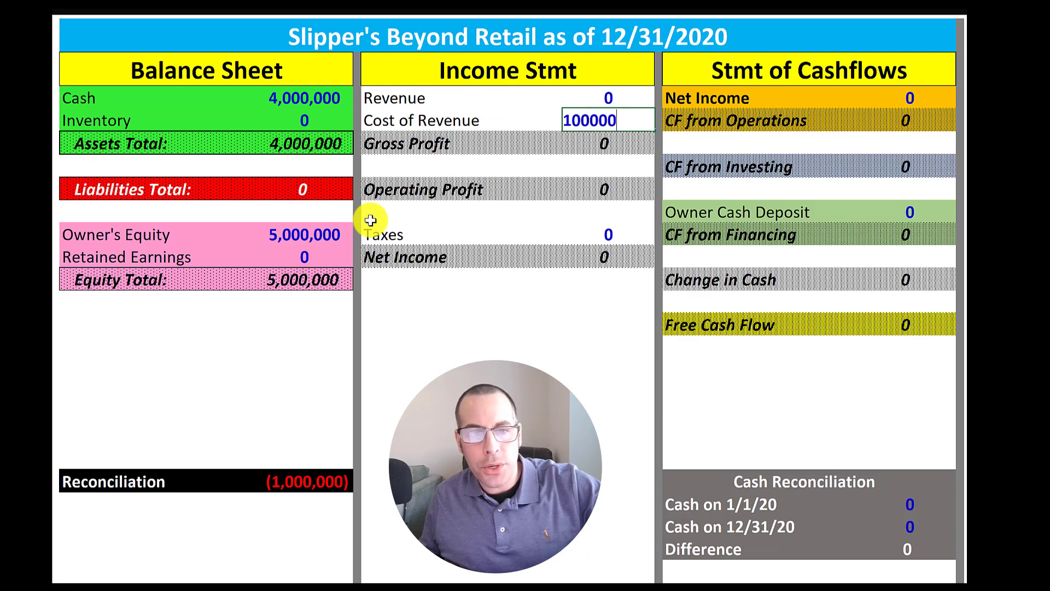
pyautogui.press('Return')
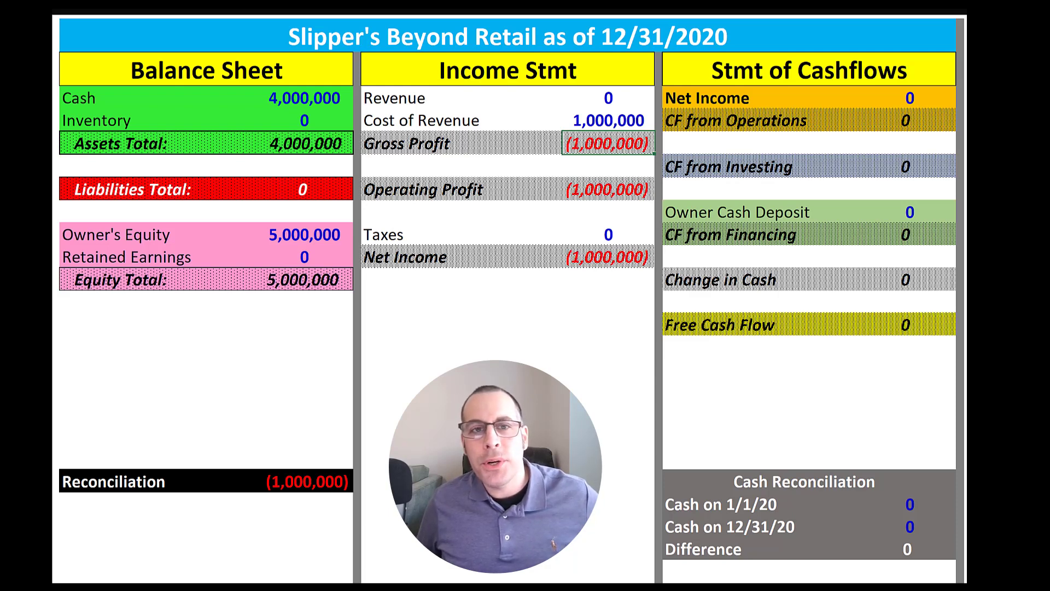
# - Add 2,000,000 to the Cash formula and enter 2,000,000 as Revenue
pyautogui.click(300, 102)
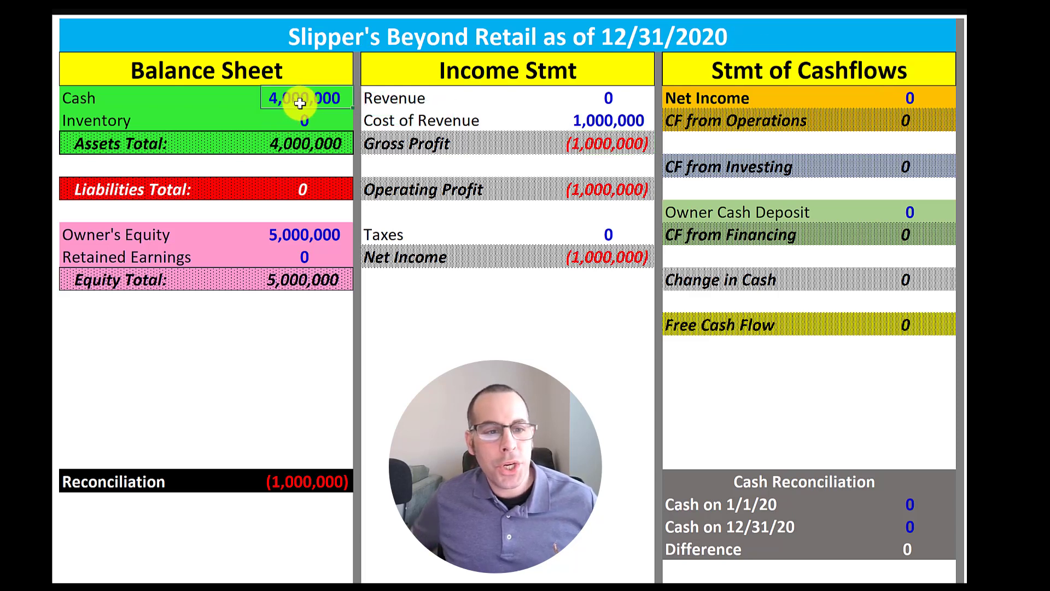
pyautogui.press('F2')
pyautogui.write('+')
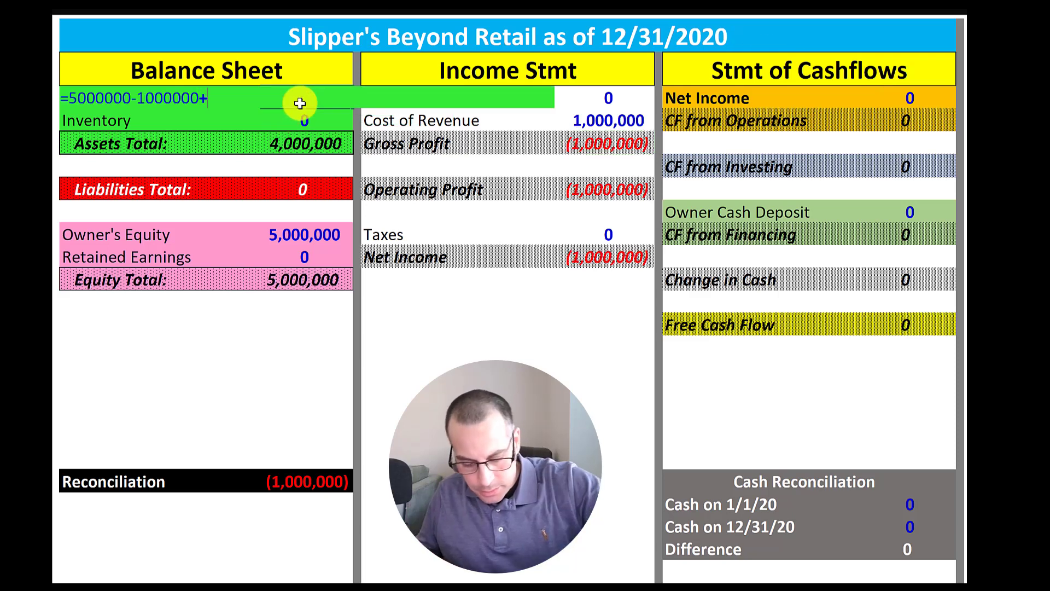
pyautogui.write('2000000')
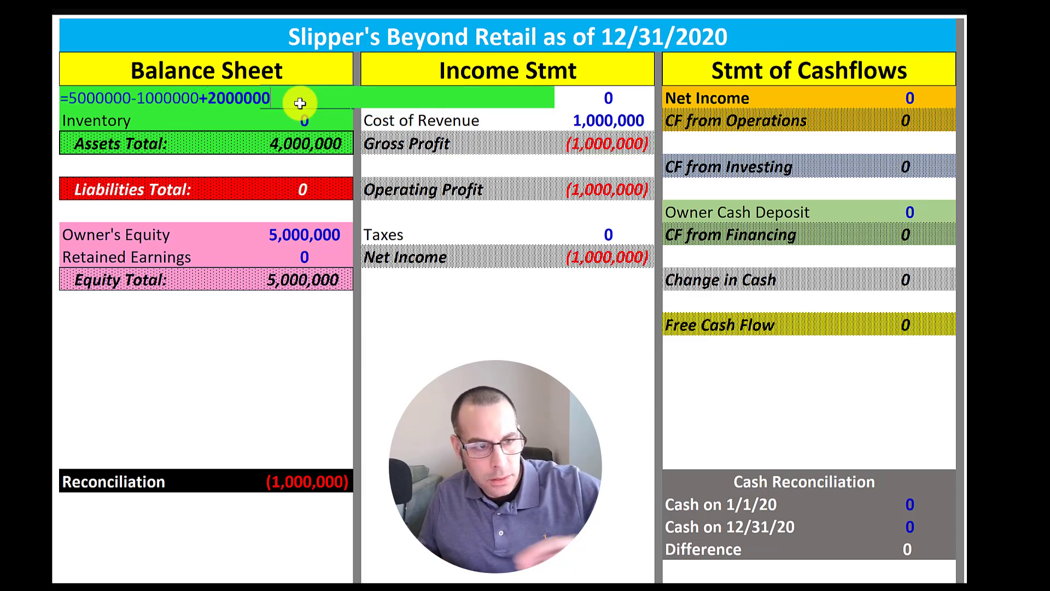
pyautogui.press('Tab')
pyautogui.write('2')
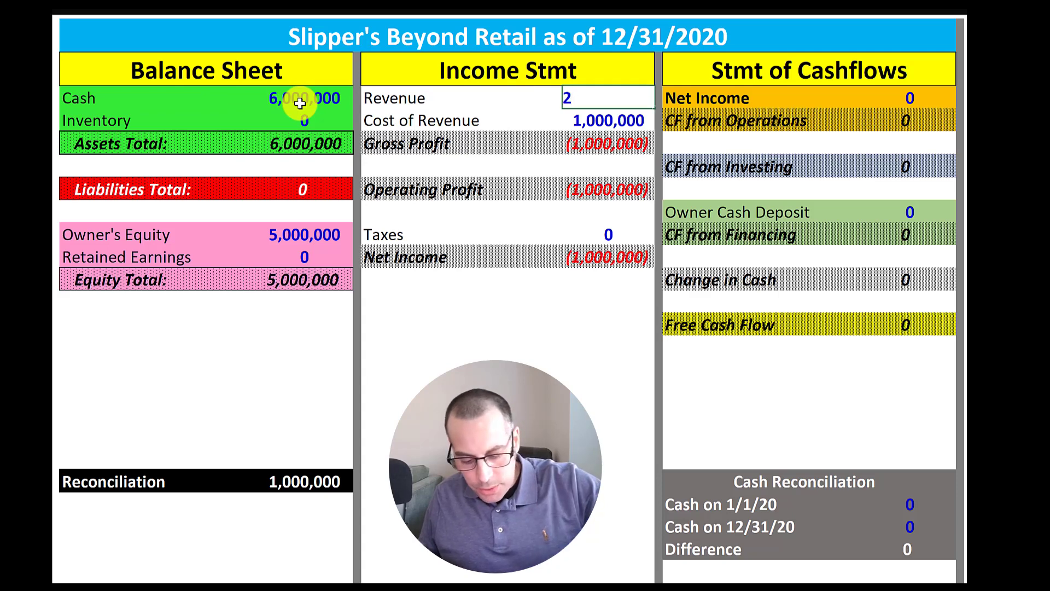
pyautogui.write(',000,000000')
pyautogui.press('Return')
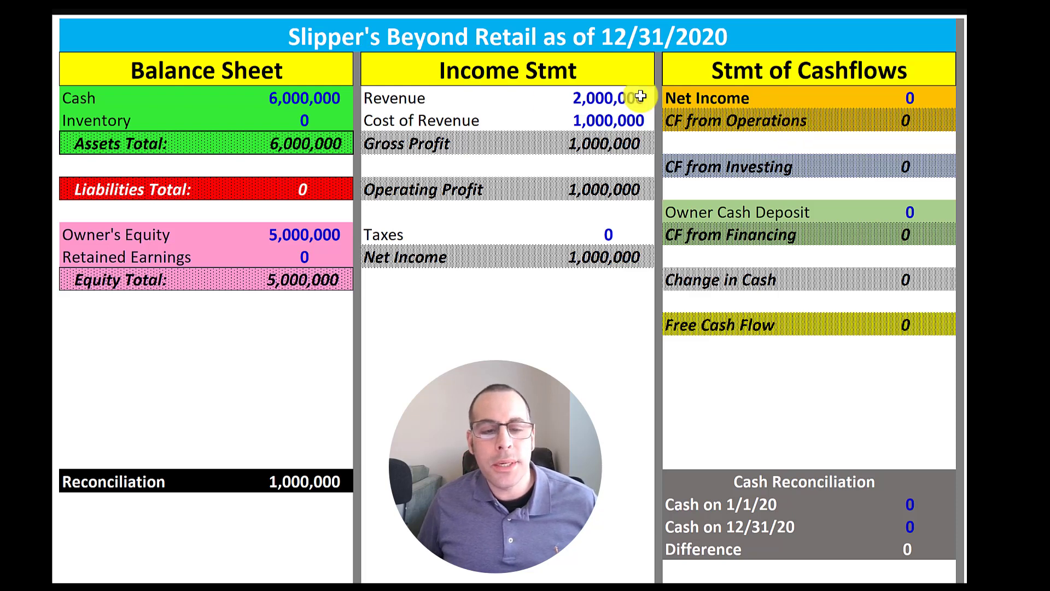
# - Change Cost of Revenue to =1000000+500000, making it 1,500,000
pyautogui.click(595, 118)
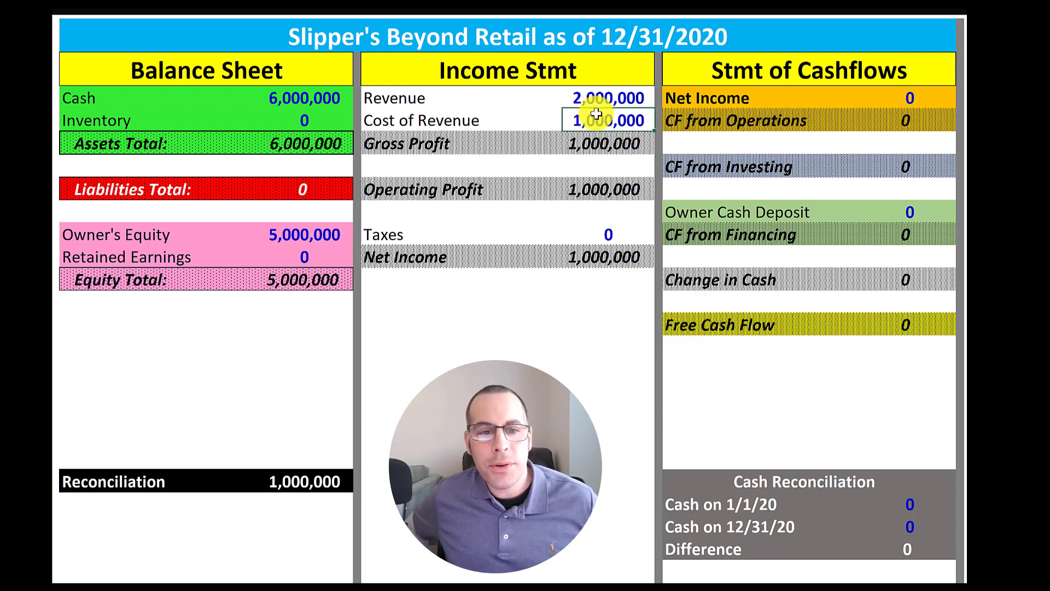
pyautogui.press('F2')
pyautogui.press('Home')
pyautogui.write('=')
pyautogui.press('End')
pyautogui.write('+500000')
pyautogui.press('Return')
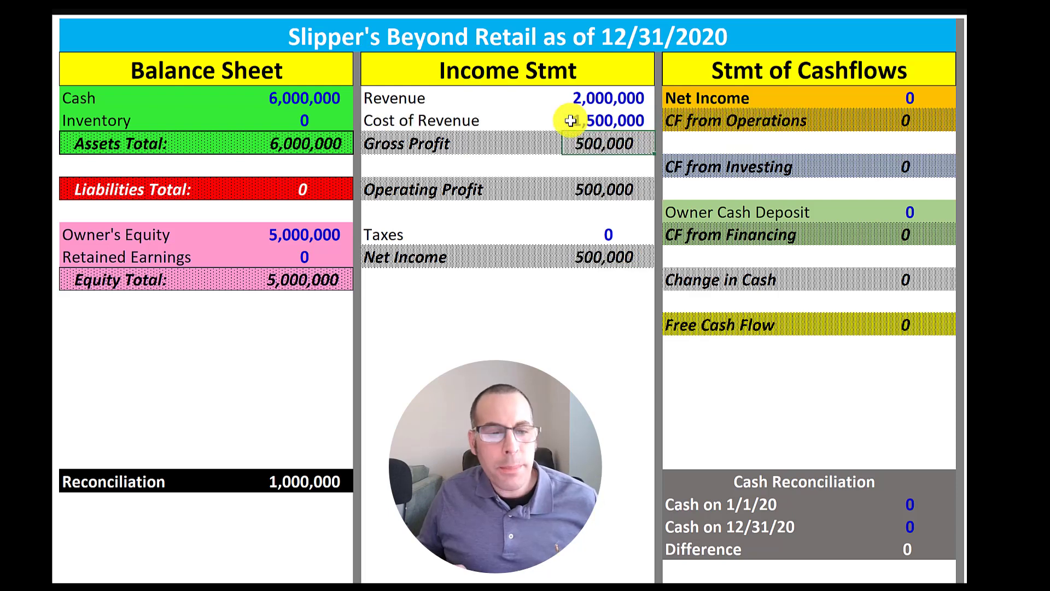
# - Deduct the extra 500,000 cost in the Cash formula, bringing Cash to 5,500,000
pyautogui.click(293, 98)
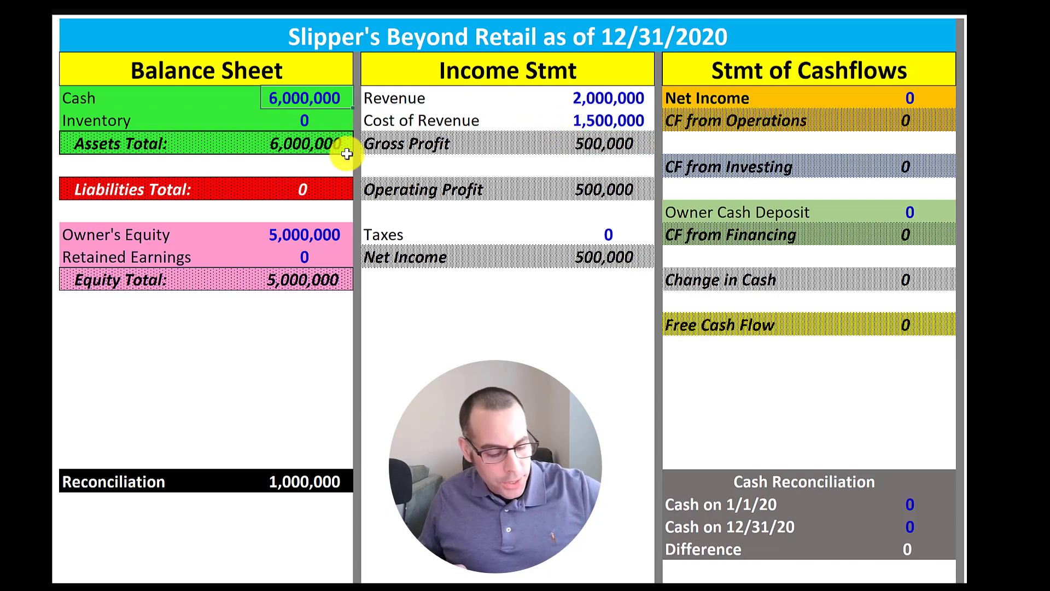
pyautogui.press('F2')
pyautogui.write('-500000')
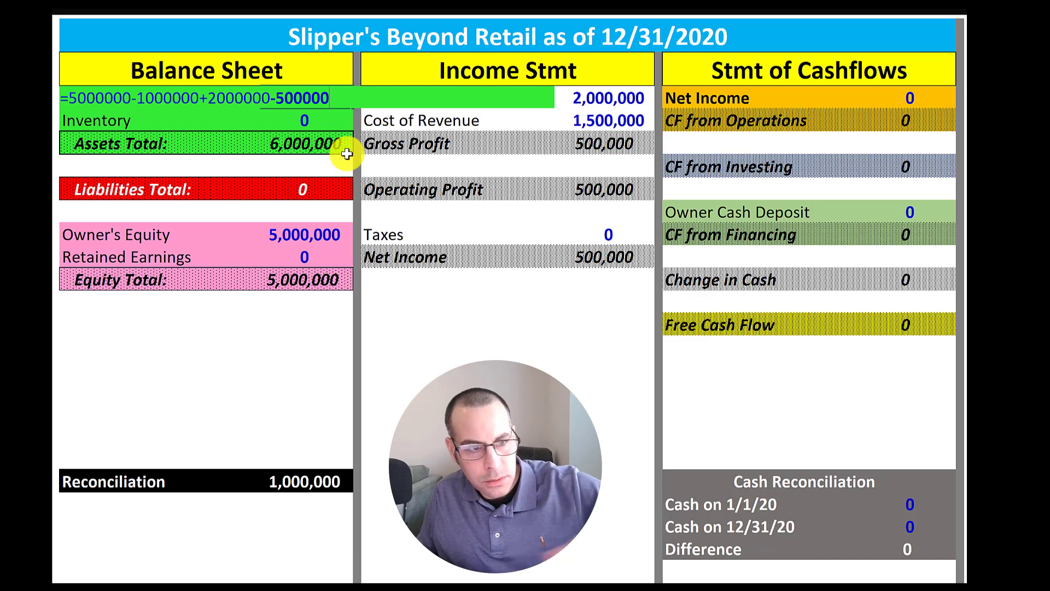
pyautogui.press('Return')
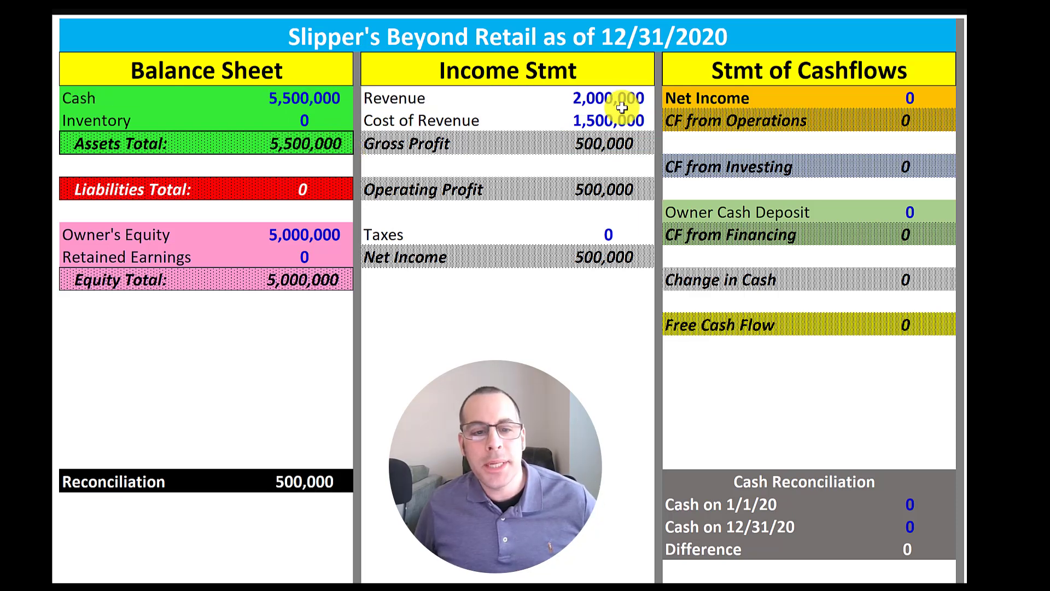
# - Set Taxes to 20% of the Operating Profit above it
pyautogui.click(606, 233)
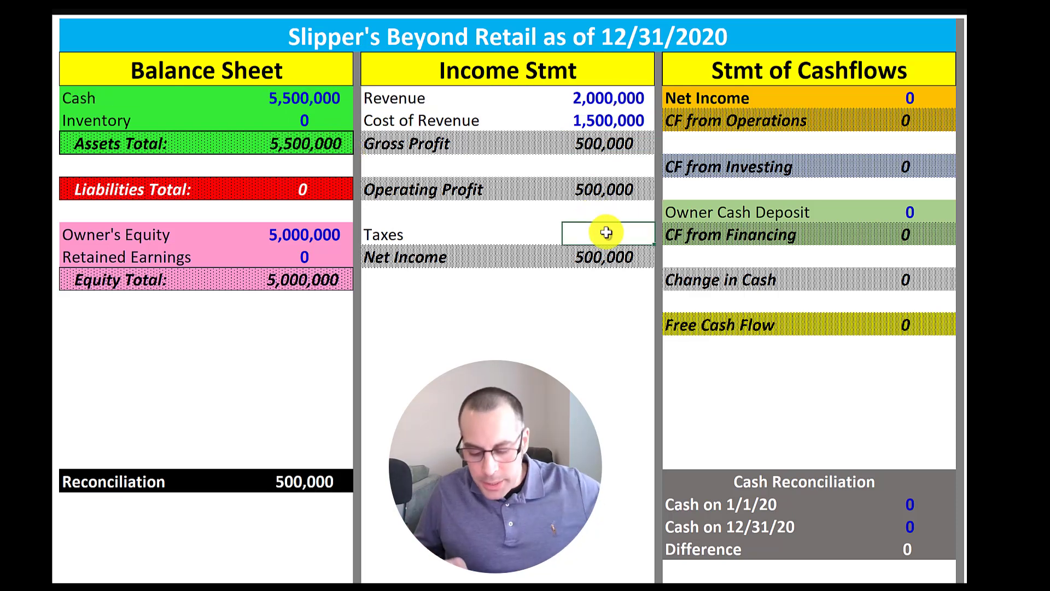
pyautogui.write('=')
pyautogui.press('Up')
pyautogui.press('Up')
pyautogui.write('*.2')
pyautogui.press('Return')
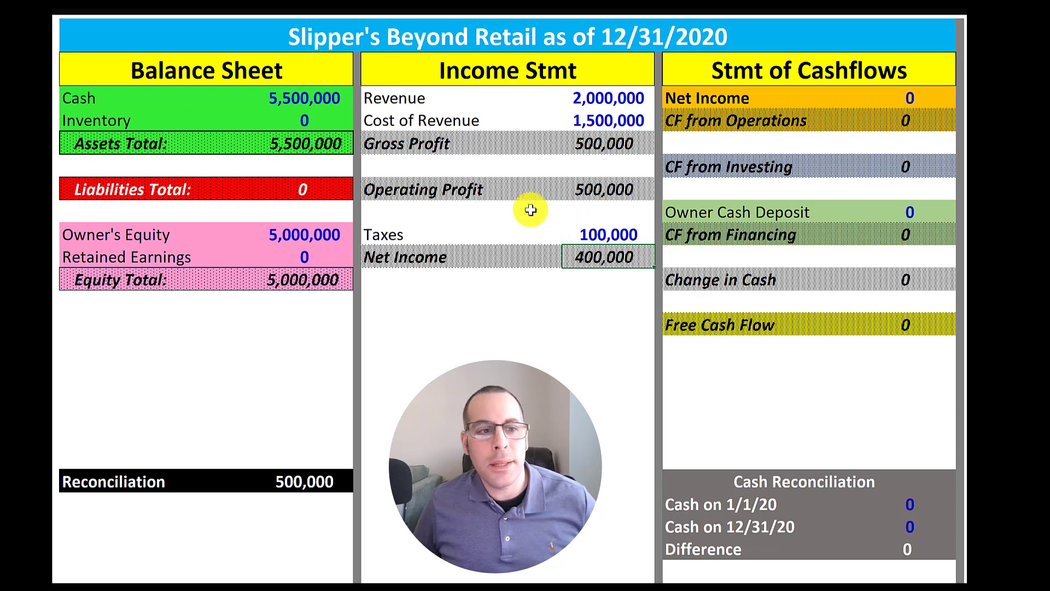
# - Append -100000 to the Cash formula for the taxes paid
pyautogui.click(302, 102)
pyautogui.press('F2')
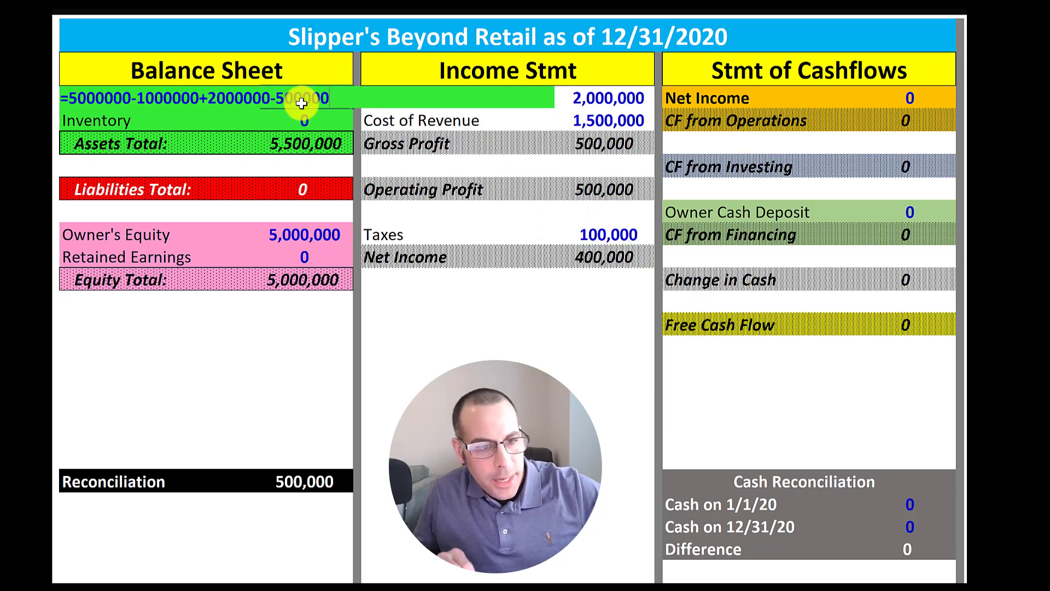
pyautogui.write('-100000')
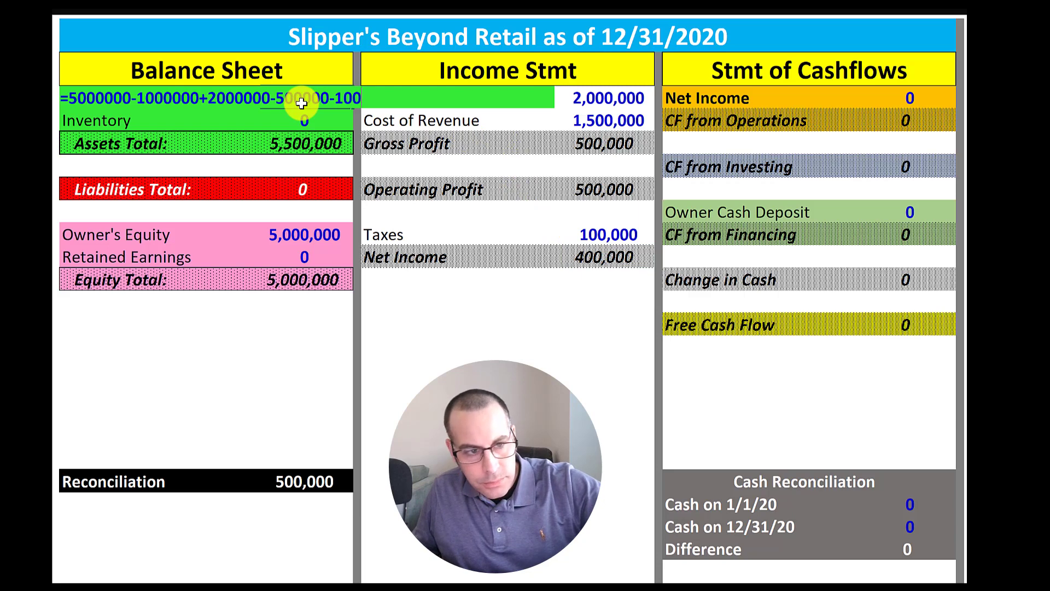
pyautogui.press('Return')
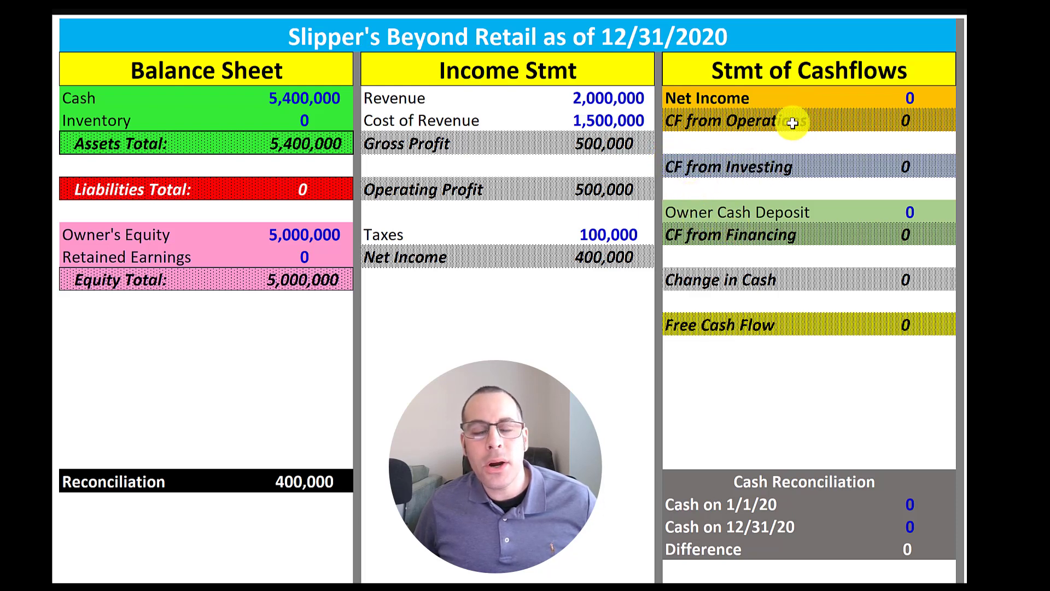
# - Enter 400,000 as Net Income on the cash flow statement
pyautogui.click(909, 104)
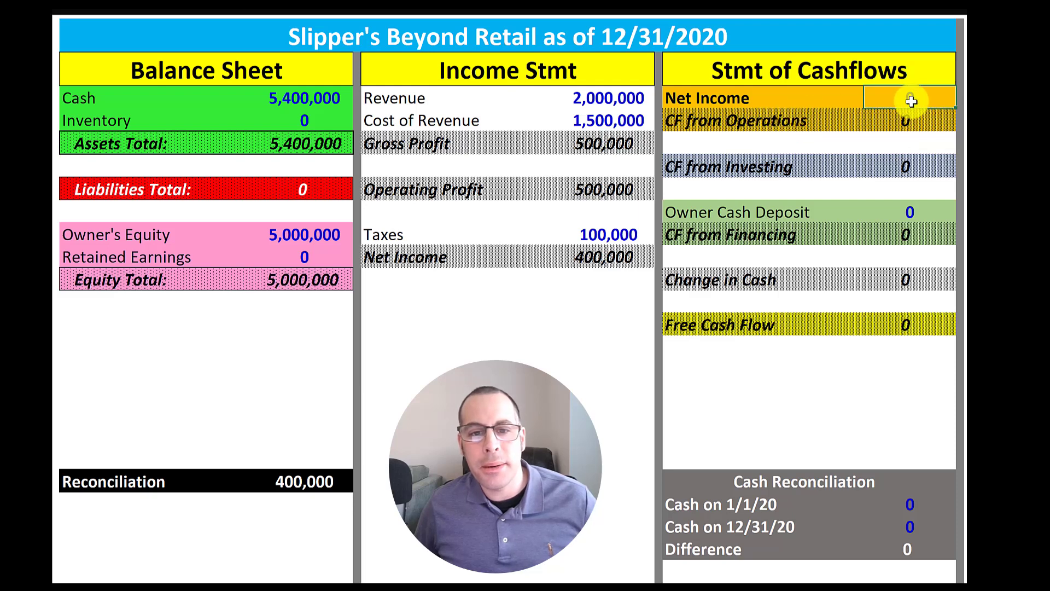
pyautogui.write('400,000')
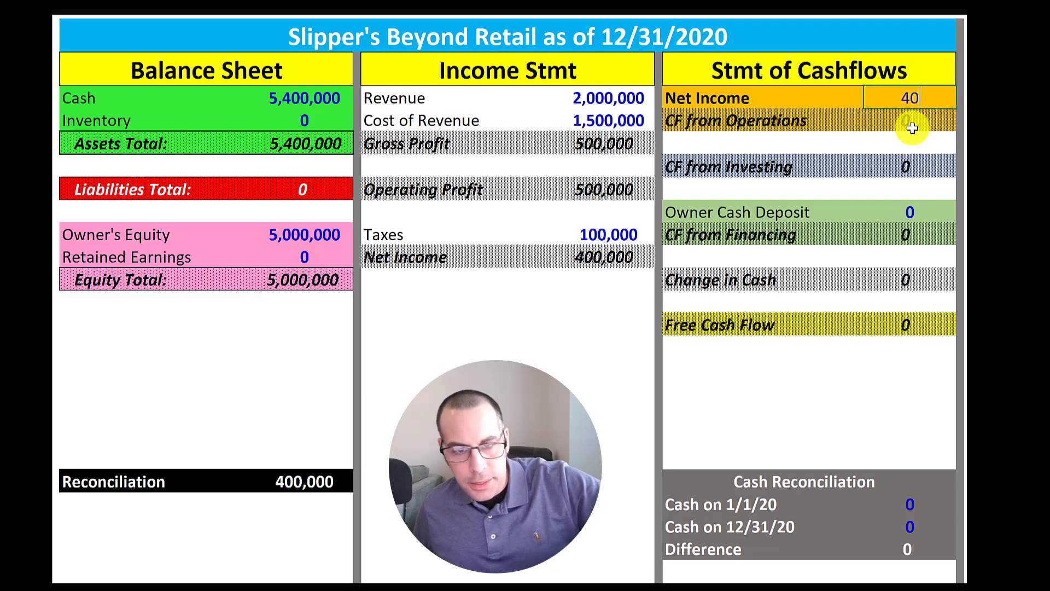
pyautogui.press('Return')
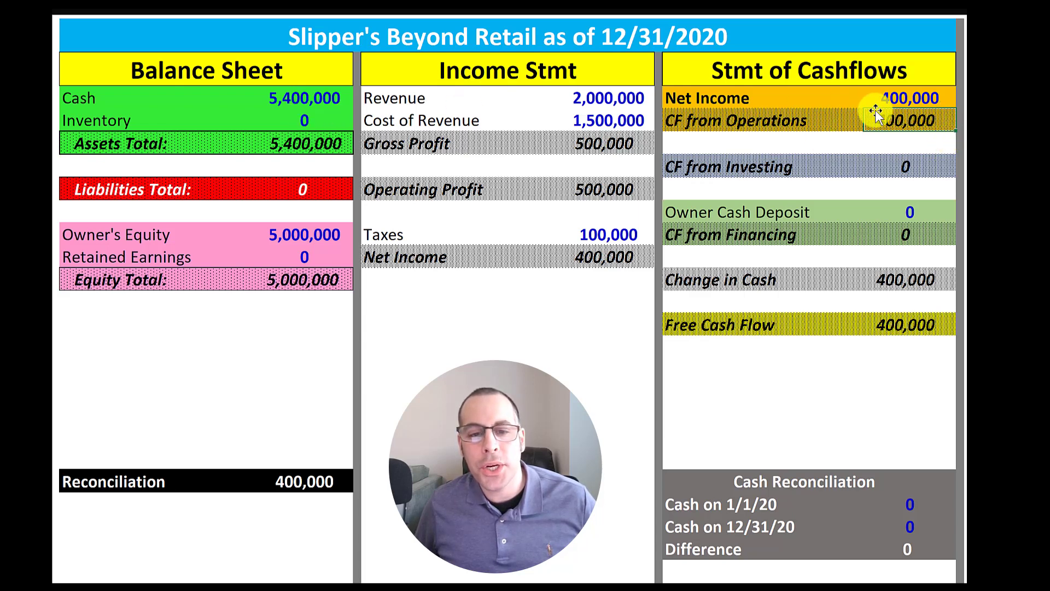
# - Enter 5,000,000 as the Owner Cash Deposit
pyautogui.click(909, 214)
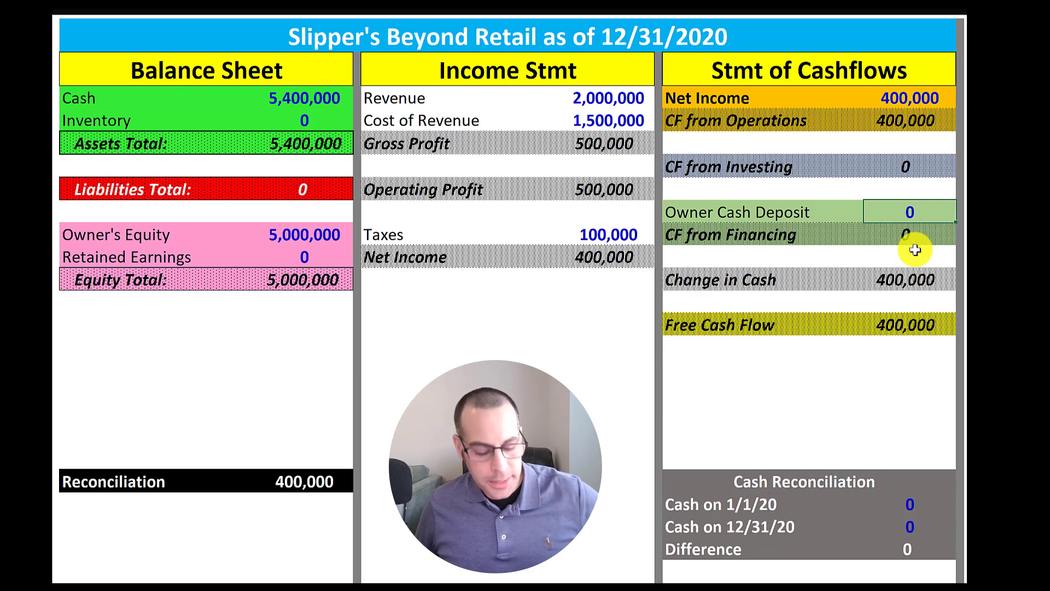
pyautogui.write('5000000')
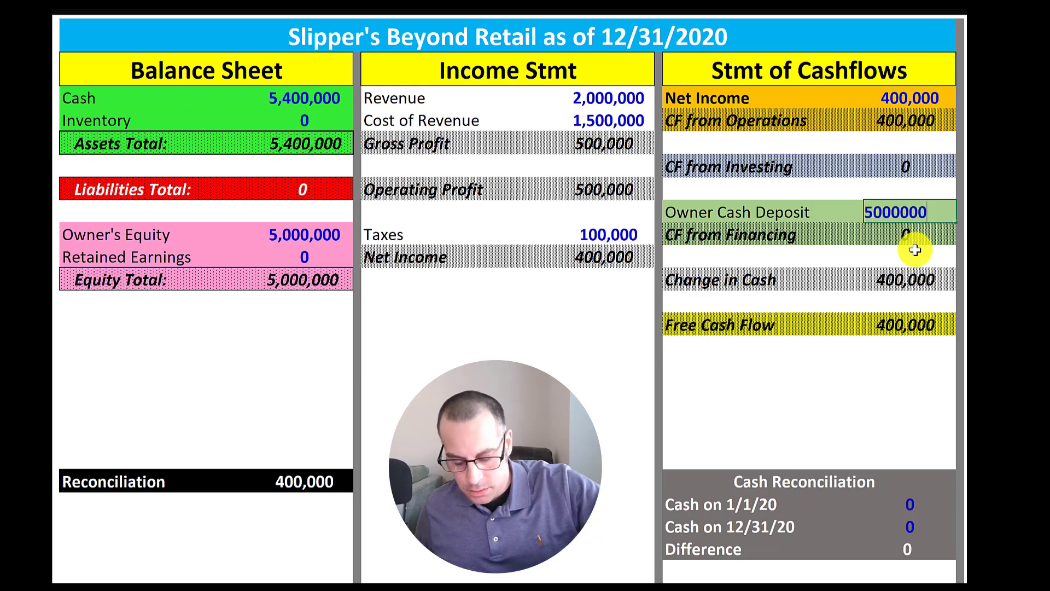
pyautogui.press('Return')
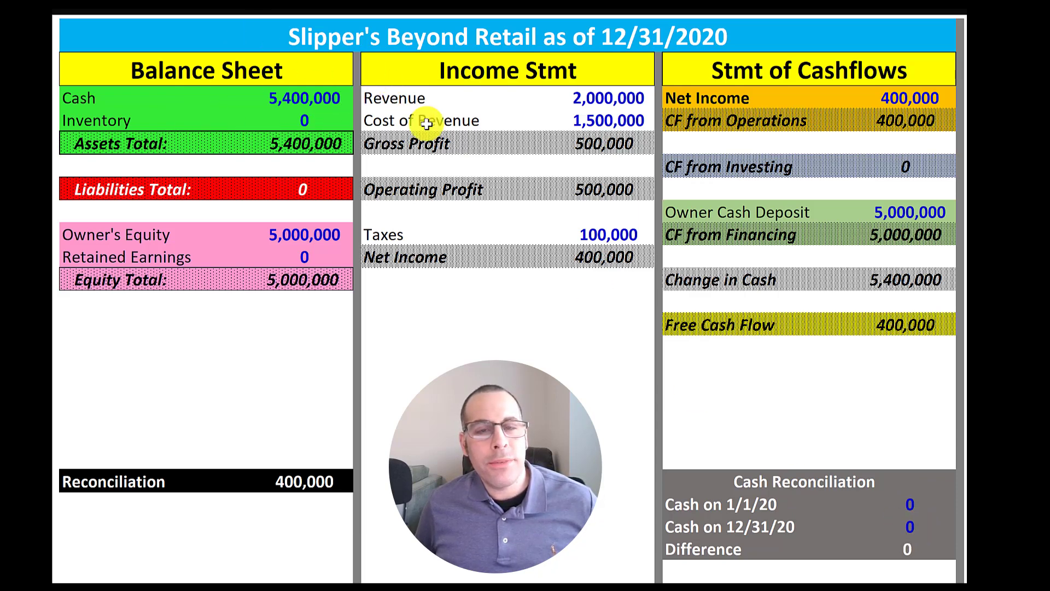
# - Enter 5,400,000 in the Cash on 12/31/20 cell
pyautogui.click(907, 518)
pyautogui.write('5,40')
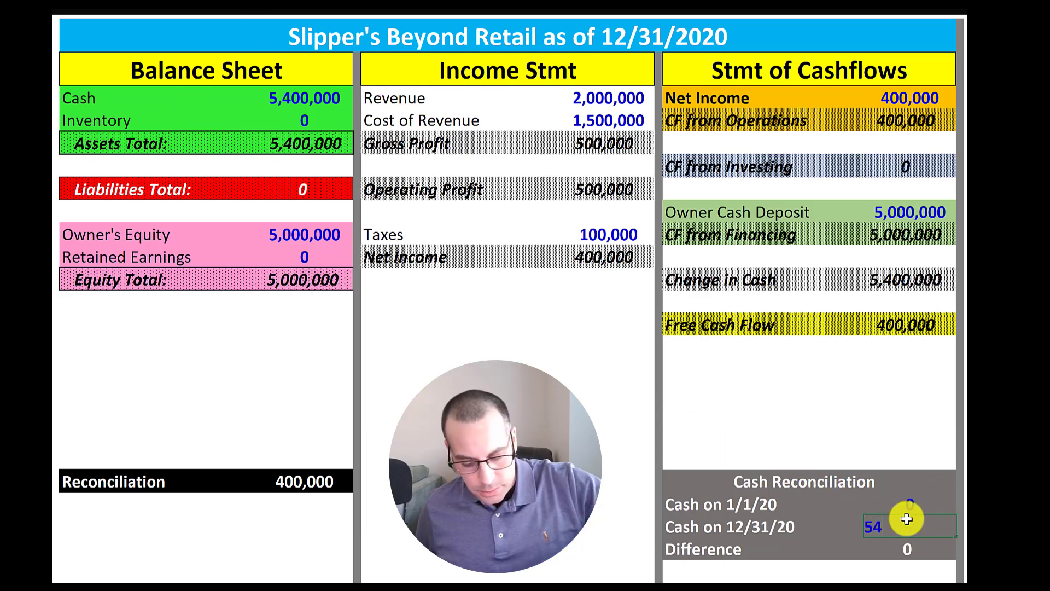
pyautogui.write('0,000')
pyautogui.press('Return')
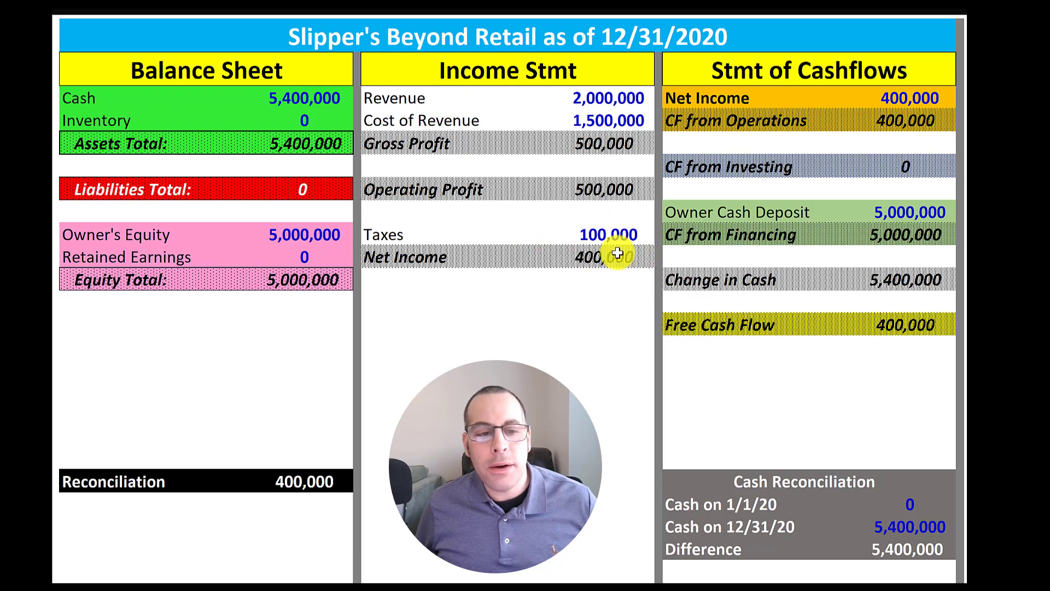
# - Enter 400,000 as 2020 Retained Earnings
pyautogui.click(321, 263)
pyautogui.write('40000')
pyautogui.click(591, 99)
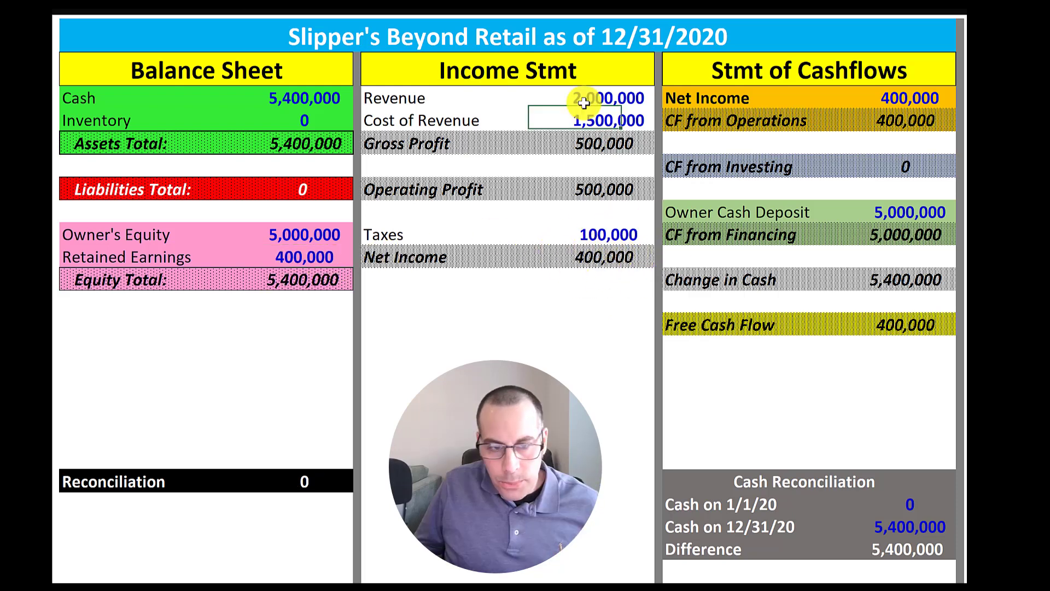
# - Zero out Revenue and the row below it on the 2021 statements
pyautogui.write('0')
pyautogui.press('Return')
pyautogui.write('0')
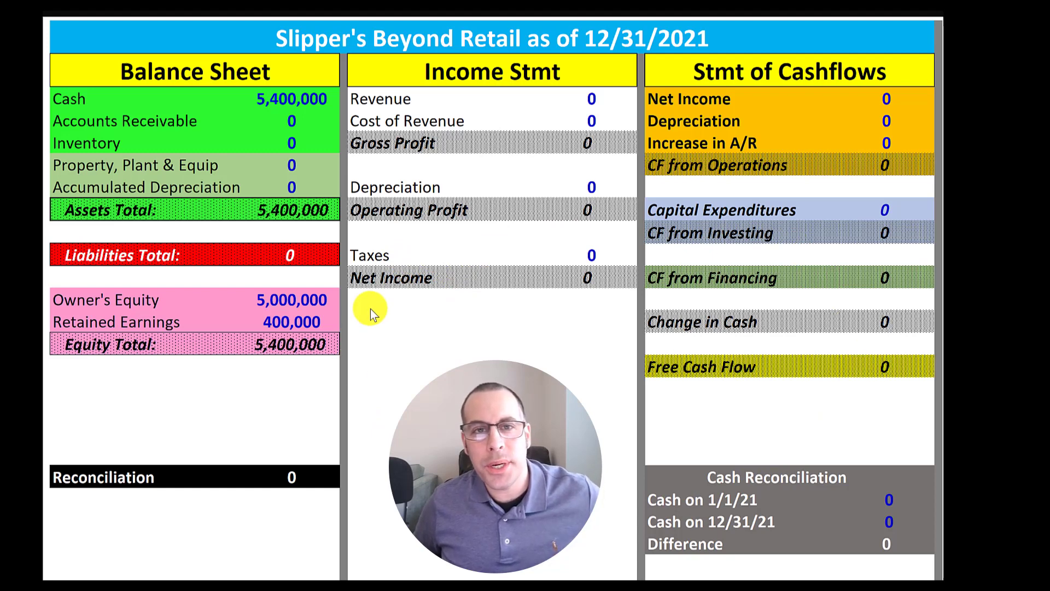
pyautogui.click(868, 498)
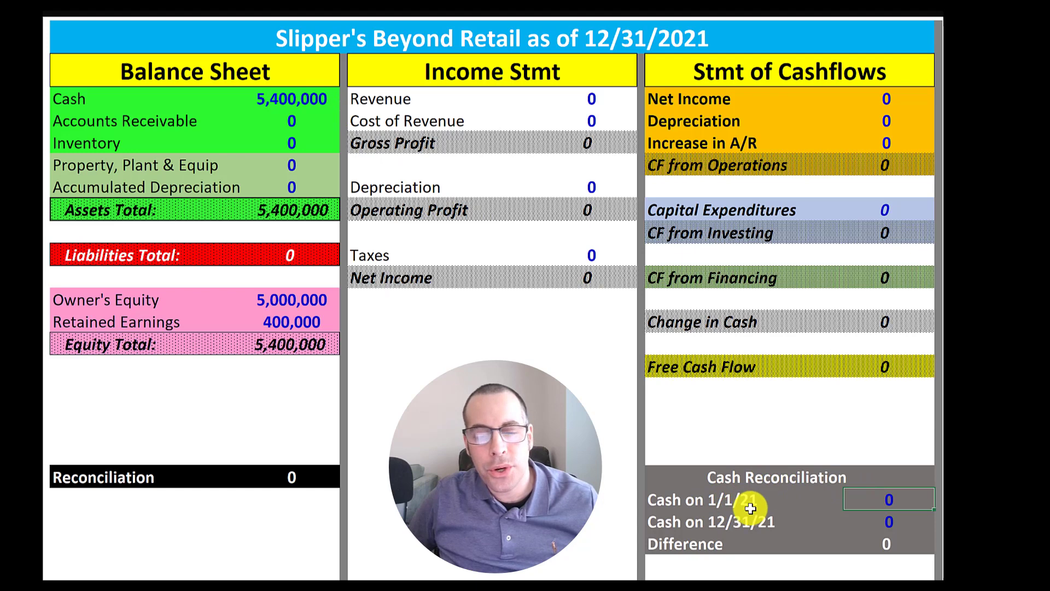
# - Enter 5,400,000 as cash on 1/1/21 and 5,000,000 as 2021 Inventory
pyautogui.write('5')
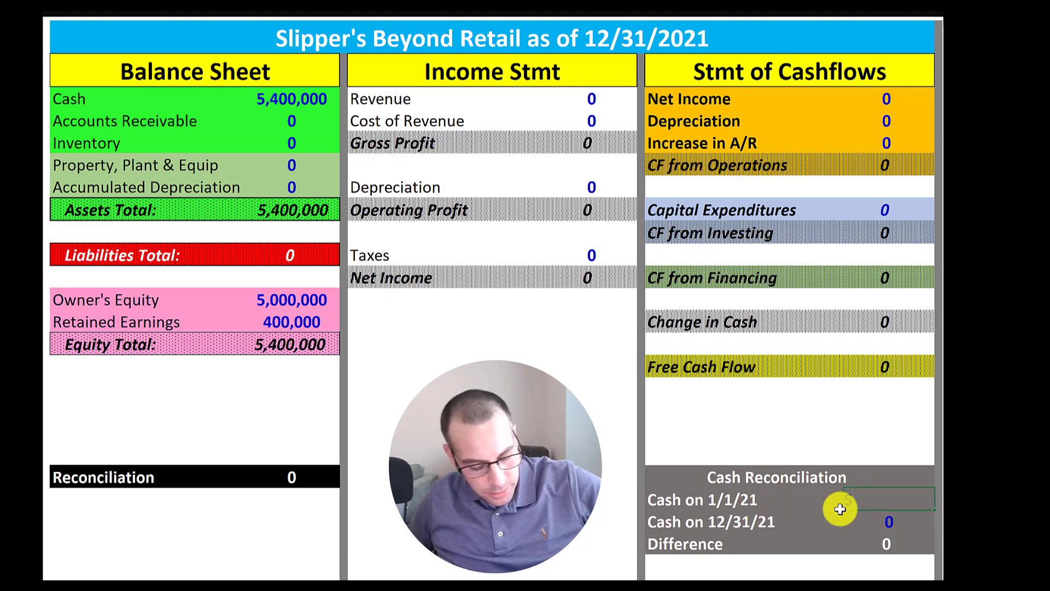
pyautogui.write(',400,000')
pyautogui.click(294, 98)
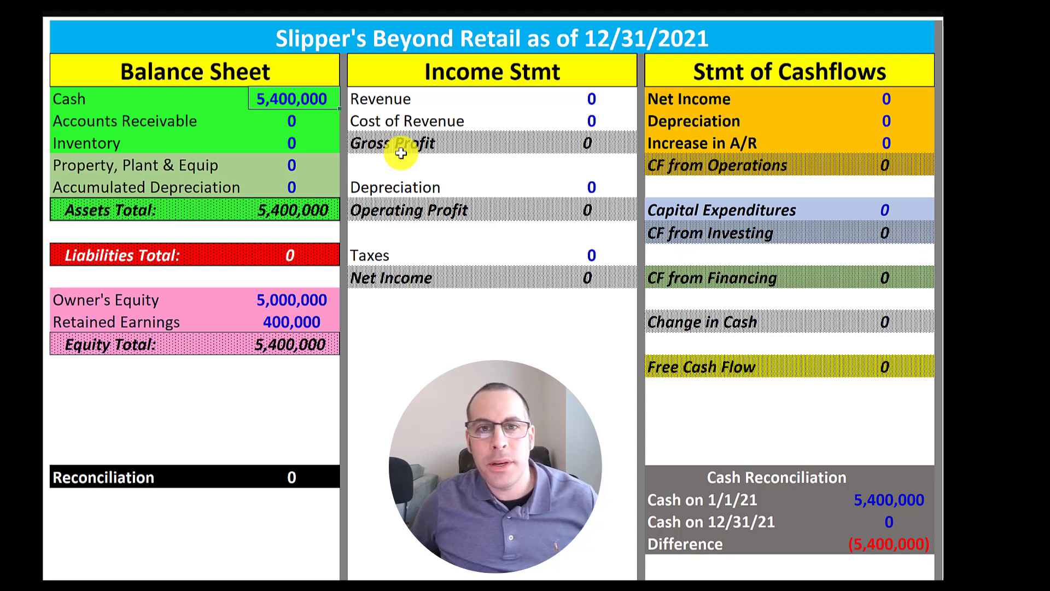
pyautogui.press('Return')
pyautogui.press('Return')
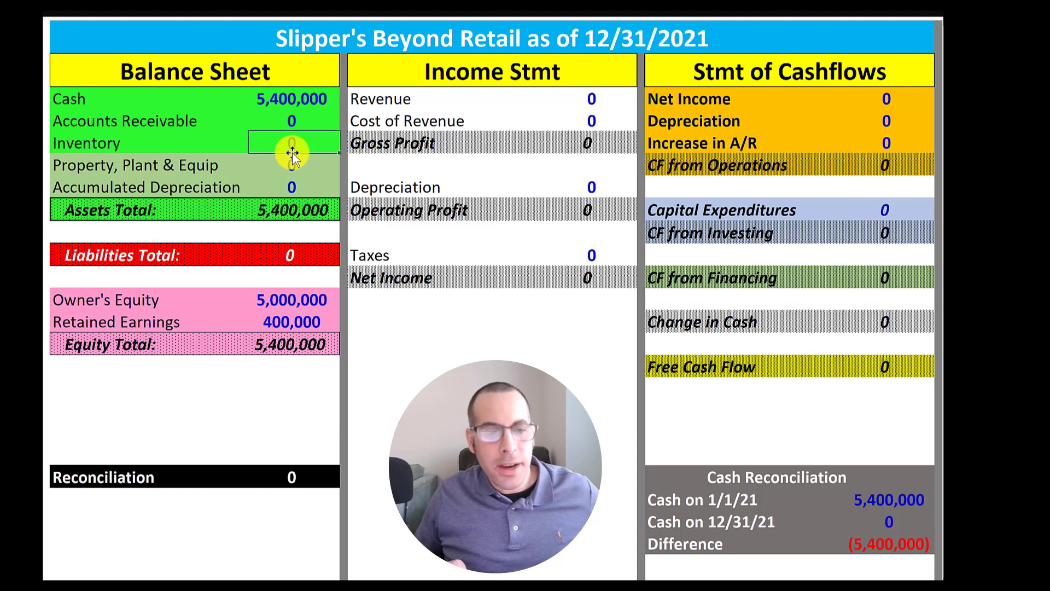
pyautogui.write('5000000')
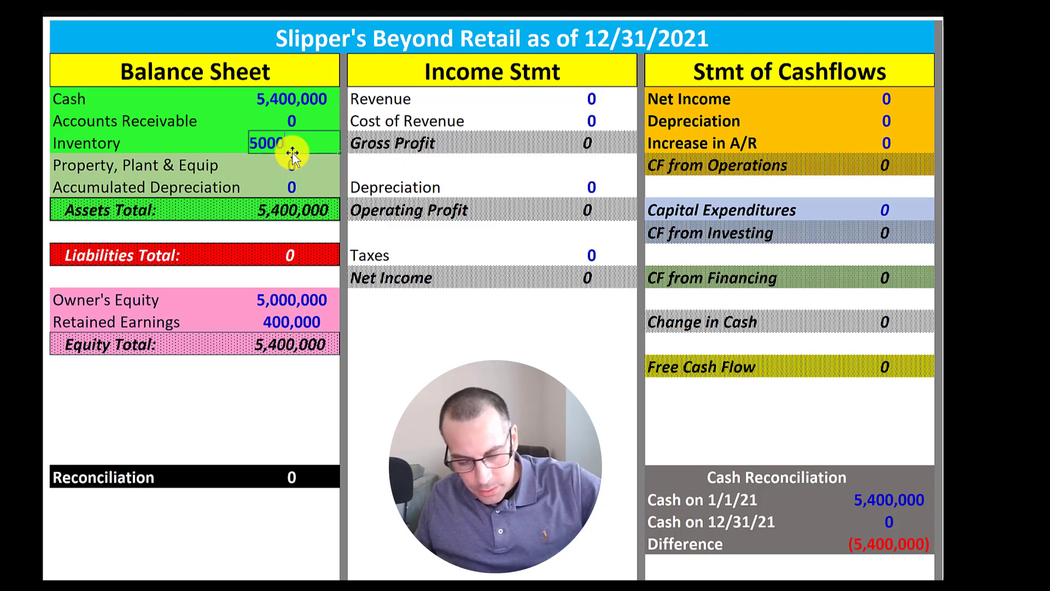
pyautogui.press('Up')
pyautogui.press('Up')
# - Subtract 5,000,000 in the Cash formula so Cash reads 400,000
pyautogui.press('F2')
pyautogui.press('Home')
pyautogui.write('=')
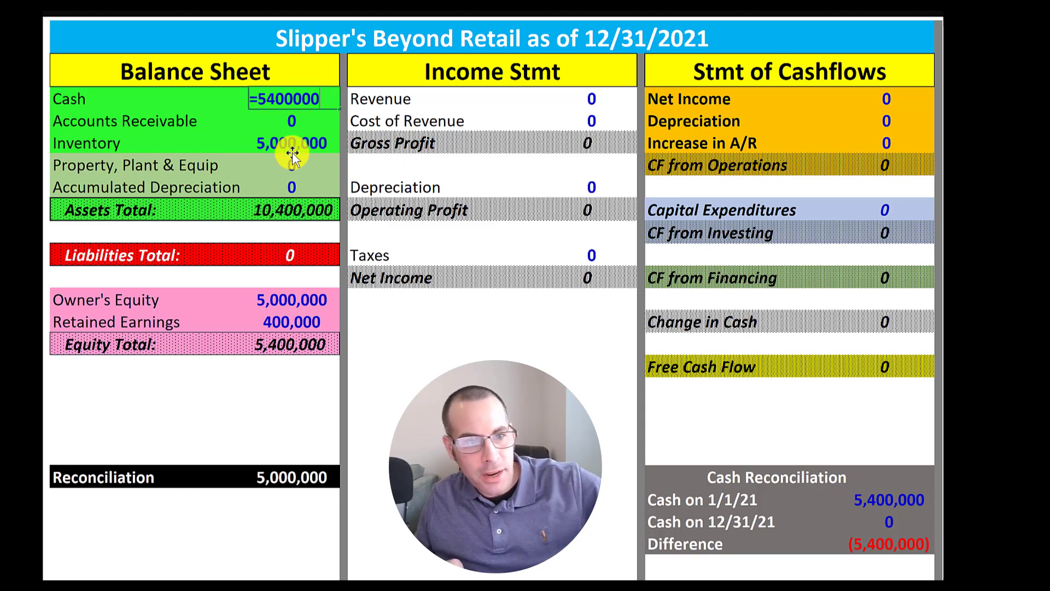
pyautogui.write('-500')
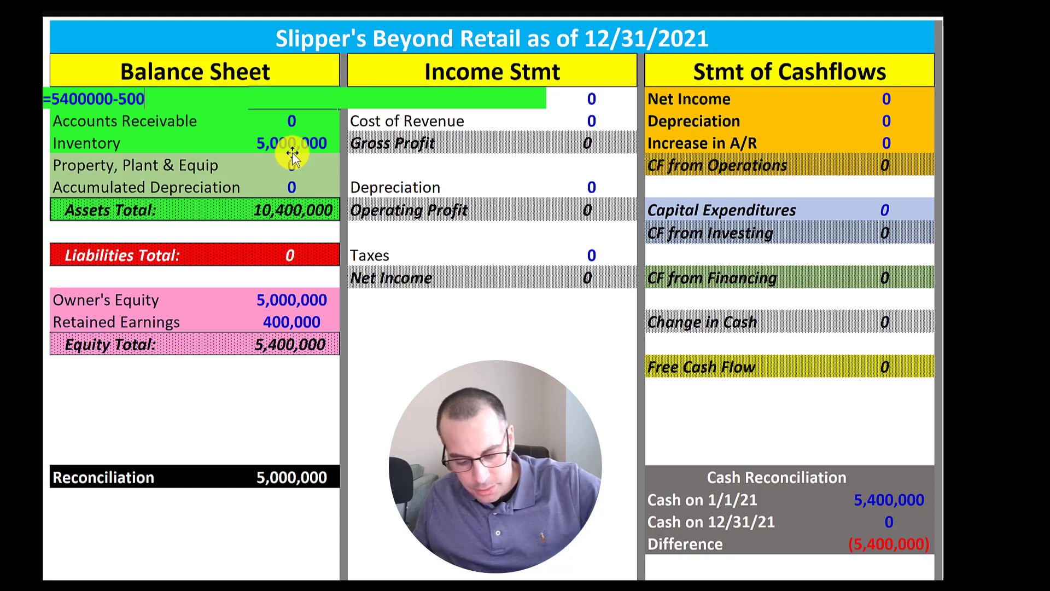
pyautogui.write('0000')
pyautogui.press('Return')
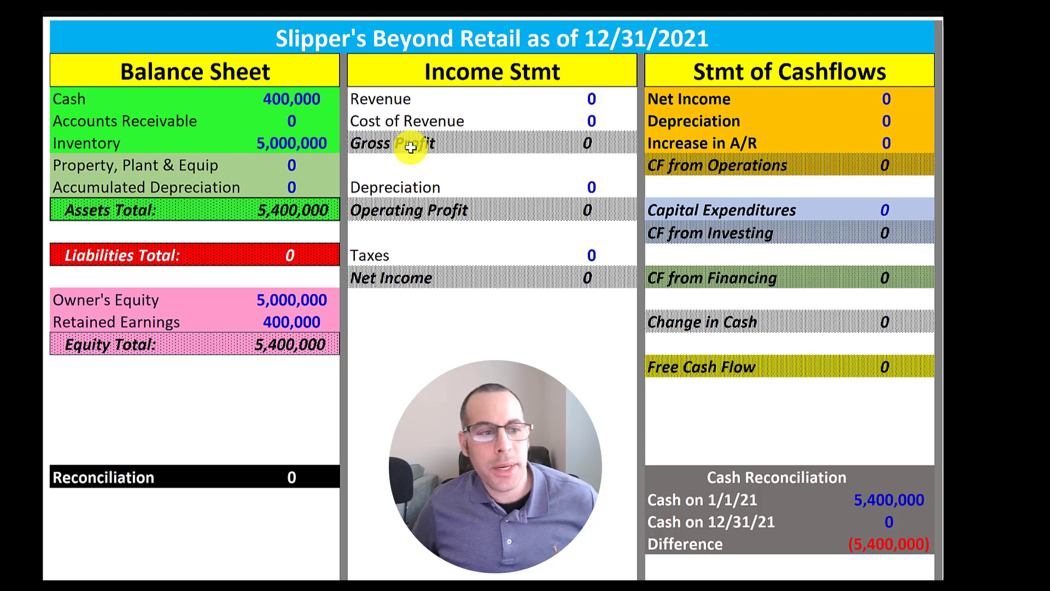
# - Reset 2021 Inventory to 0 and enter 5,000,000 as Cost of Revenue
pyautogui.click(286, 145)
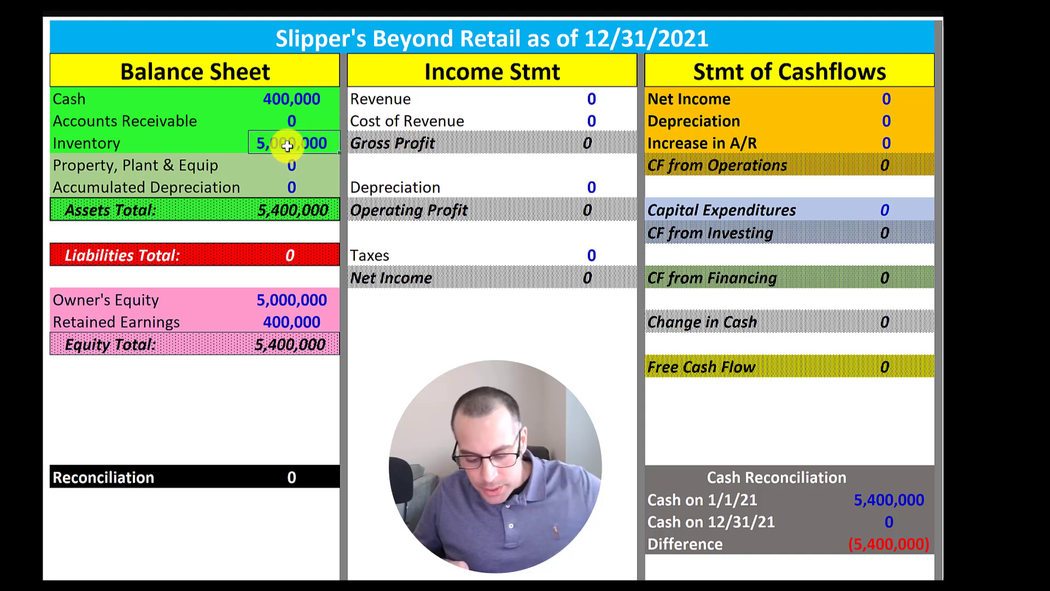
pyautogui.write('0')
pyautogui.press('Return')
pyautogui.write('5')
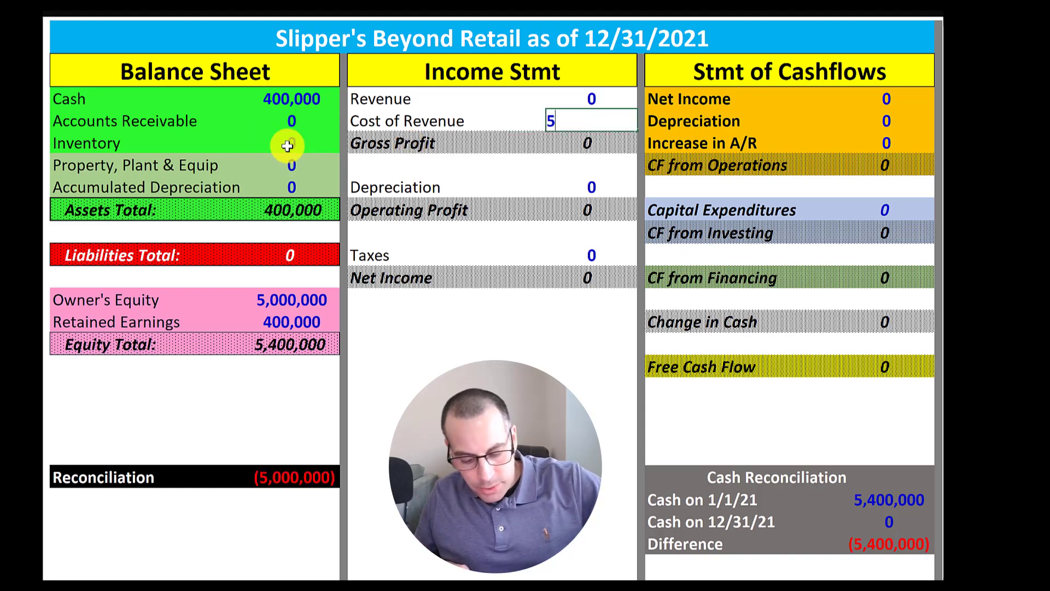
pyautogui.write(',000,000')
pyautogui.press('Return')
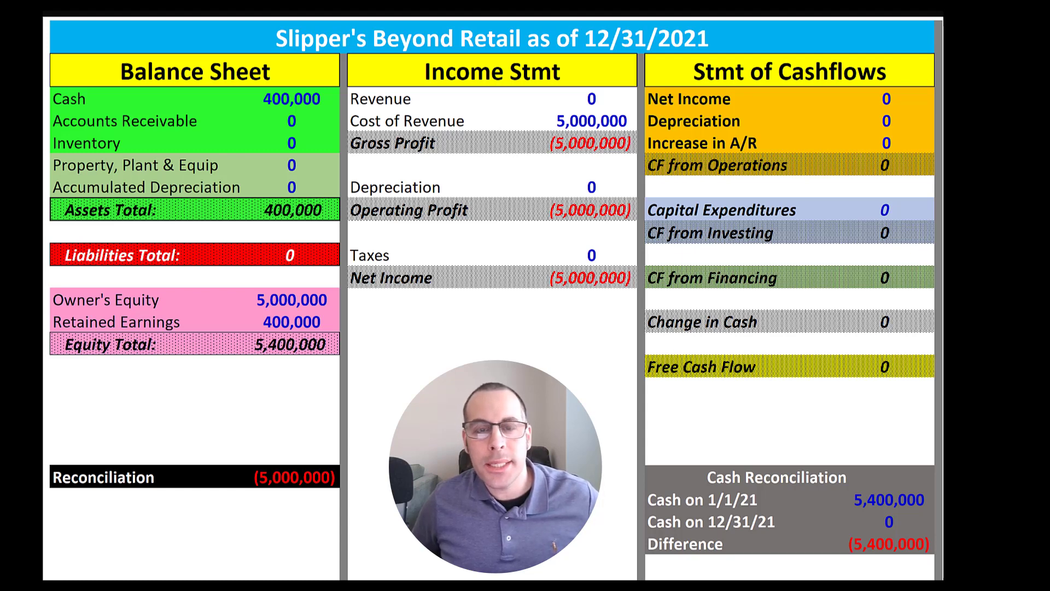
# - Enter 10,000,000 as 2021 Revenue
pyautogui.click(590, 99)
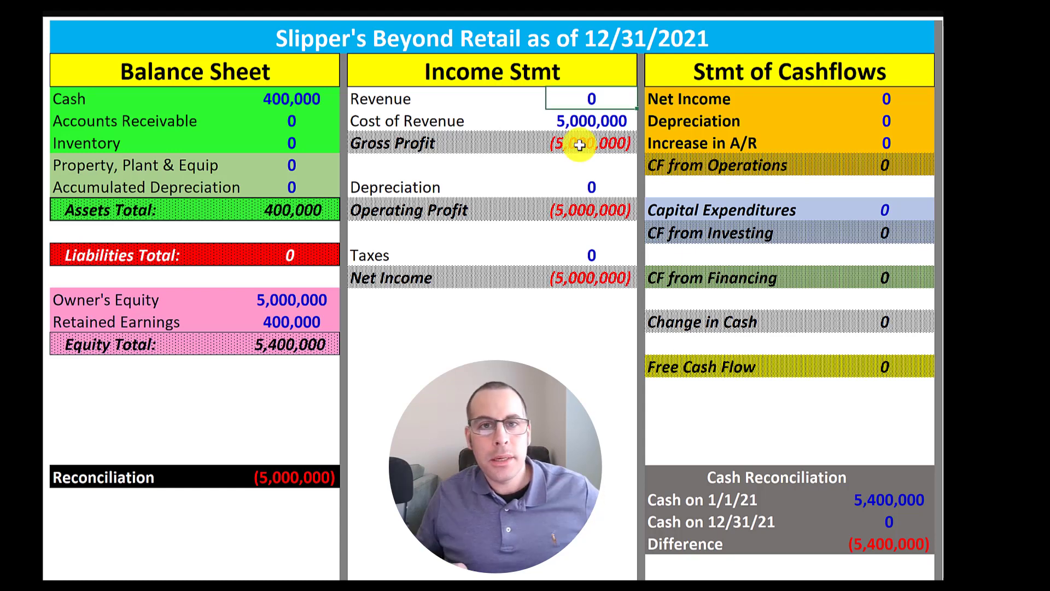
pyautogui.write('10000000')
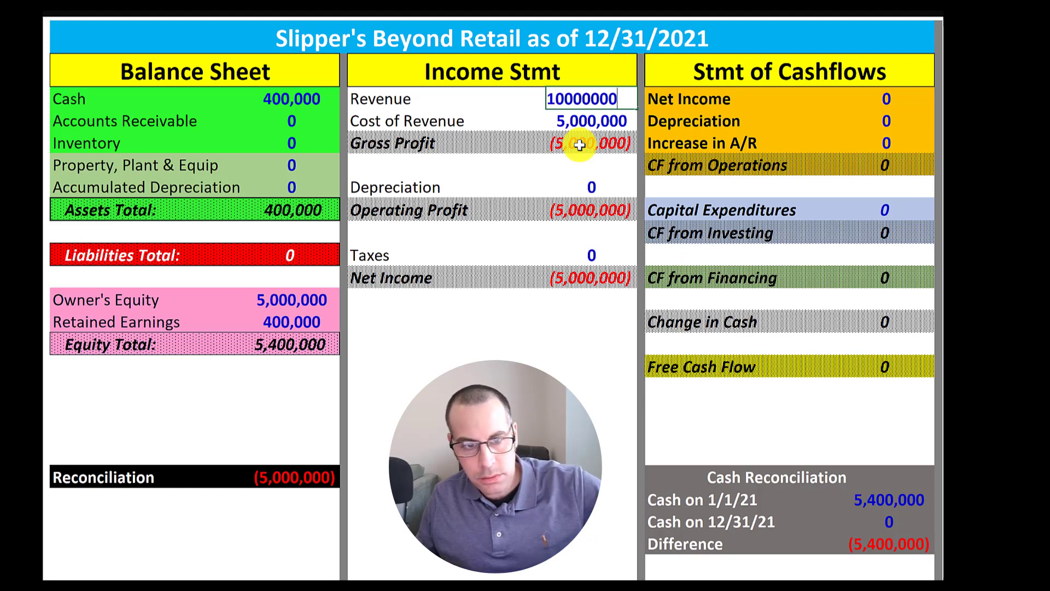
pyautogui.press('Return')
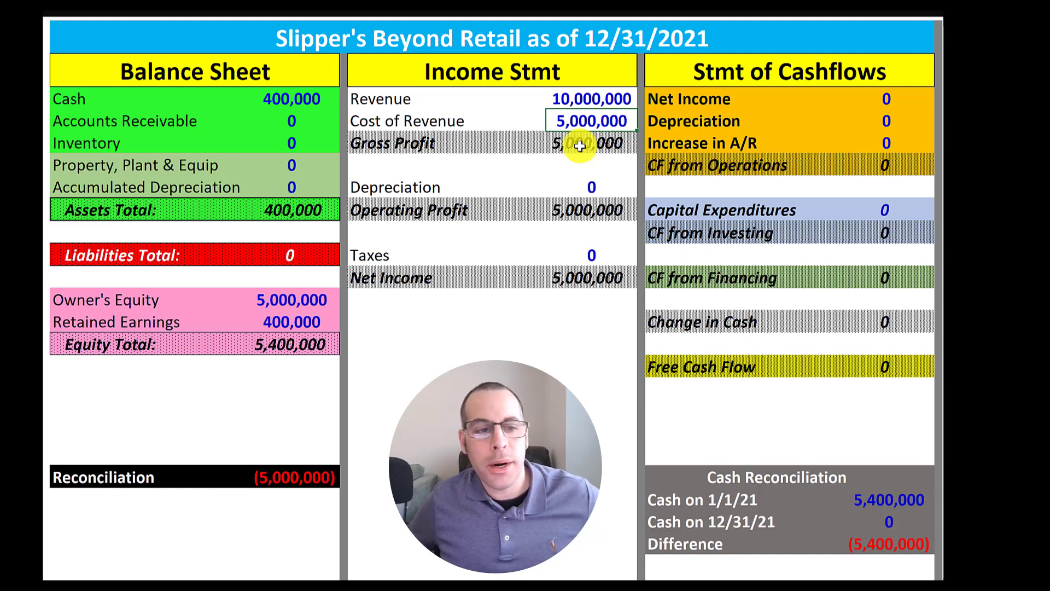
# - Record 5,000,000 of credit sales by adding 5,000,000 to Accounts Receivable and back into the Cash formula
pyautogui.click(317, 100)
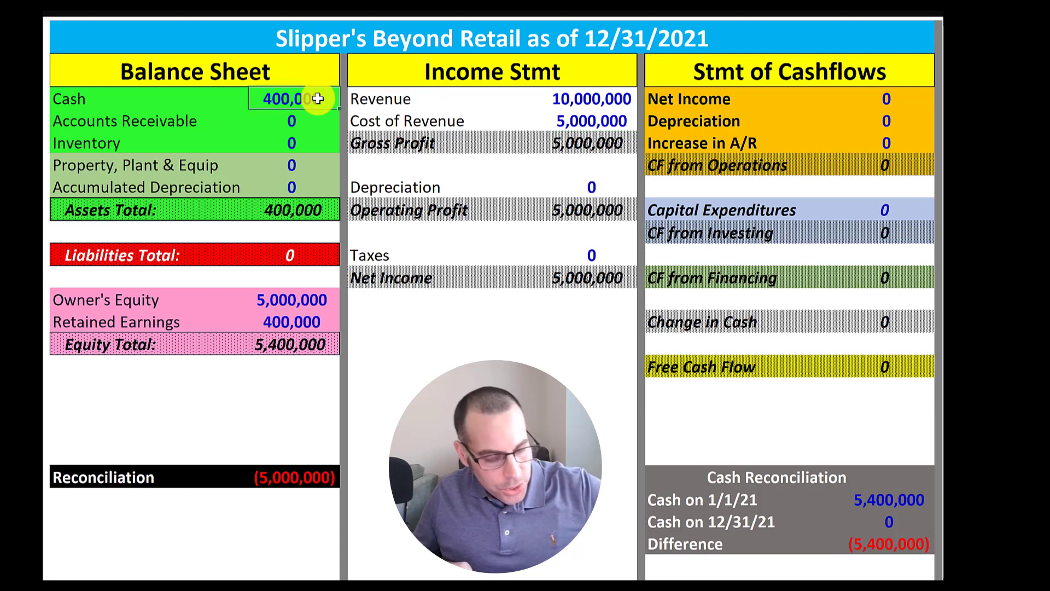
pyautogui.write('=5400000-5000000+5000000')
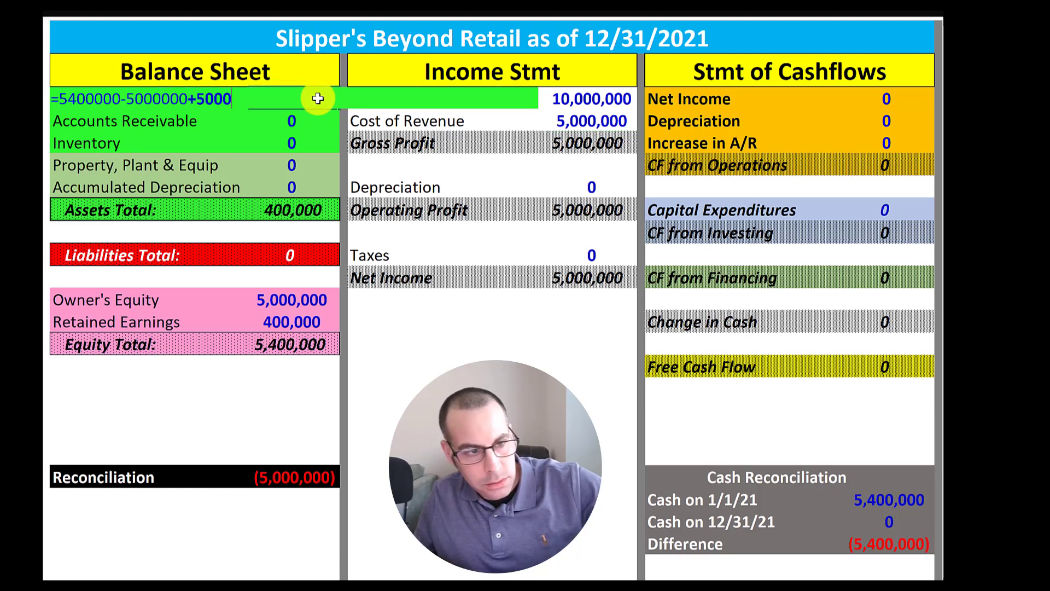
pyautogui.press('Return')
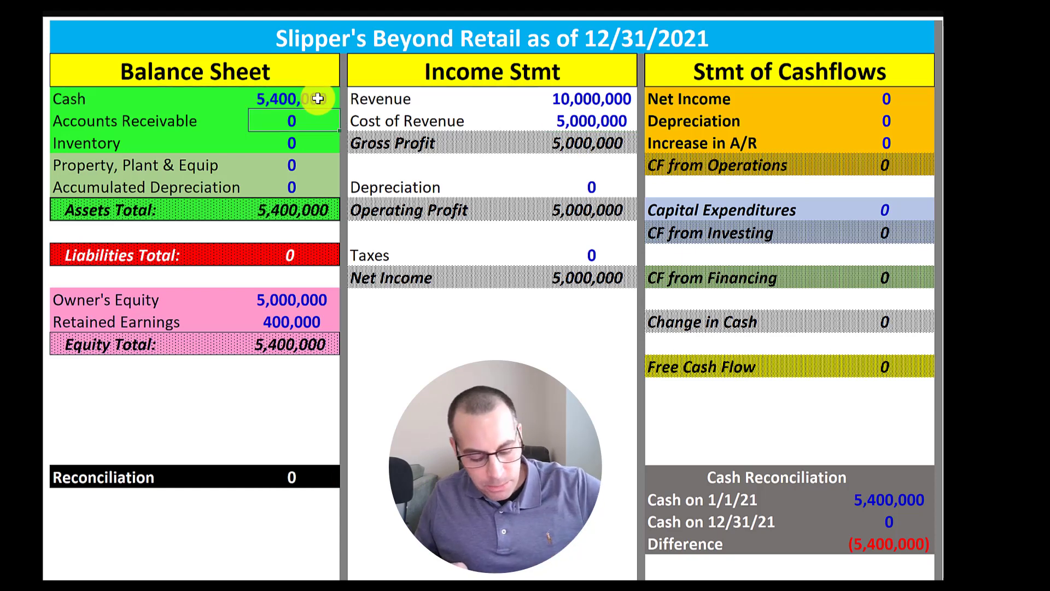
pyautogui.write('5,000,000')
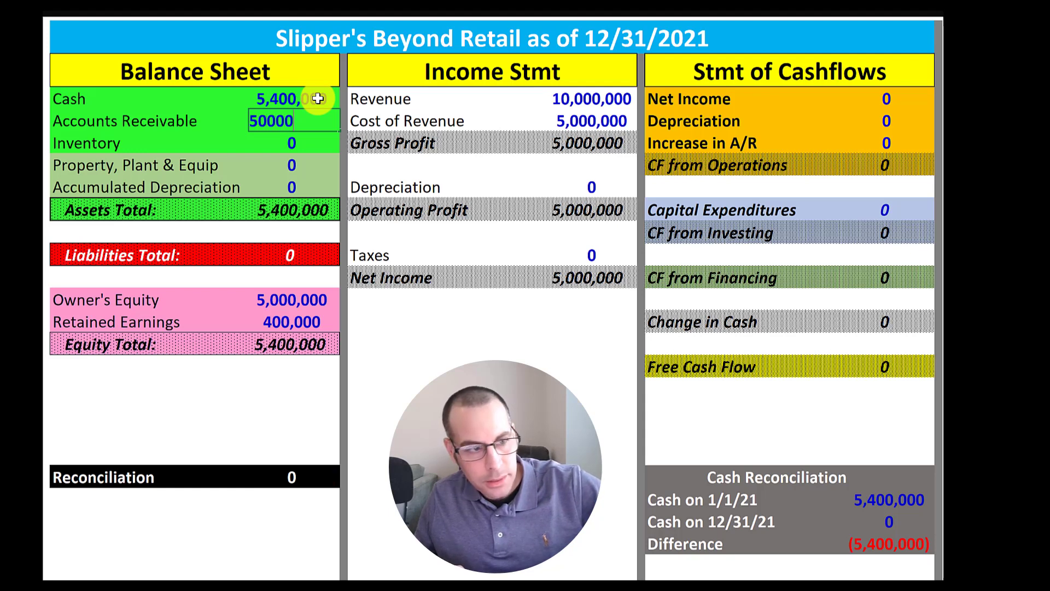
pyautogui.press('Return')
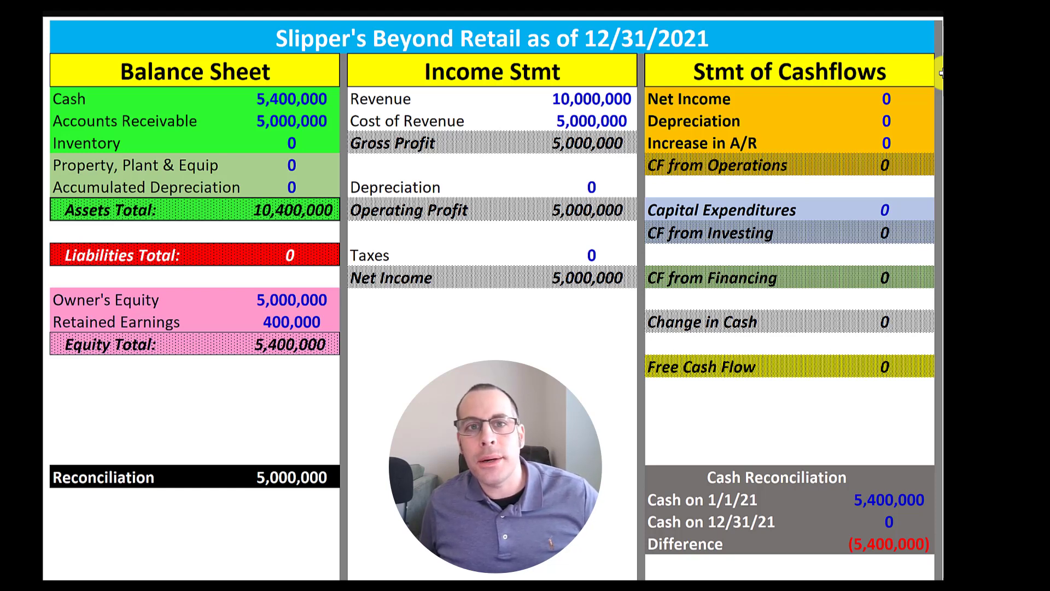
# - Record the 1,000,000 equipment purchase: deduct 1,000,000 from Cash and enter 1,000,000 in PP&E
pyautogui.click(285, 100)
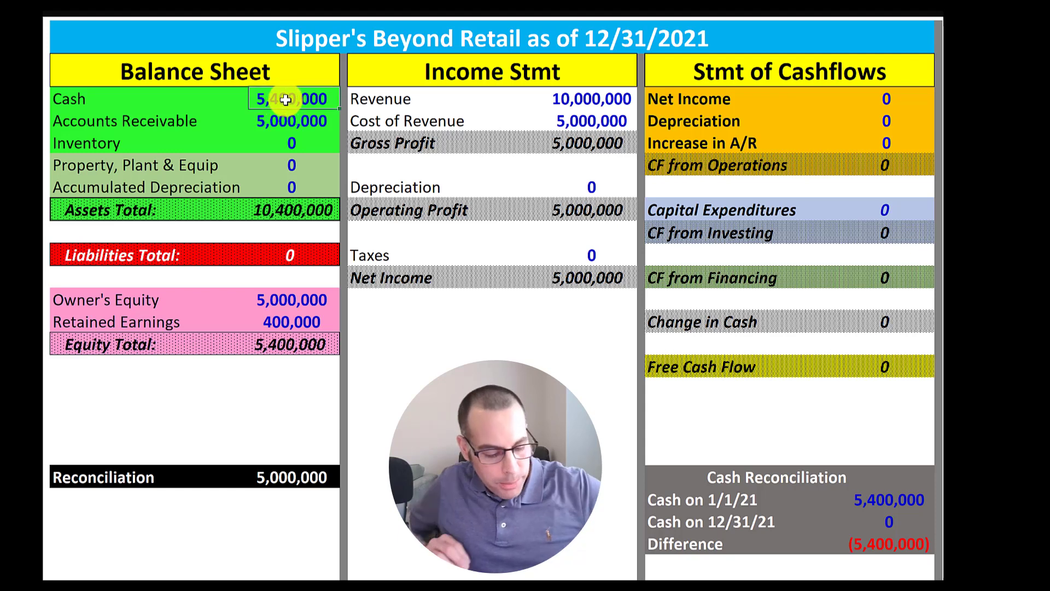
pyautogui.write('=5400000-5000000+5000000-1000000')
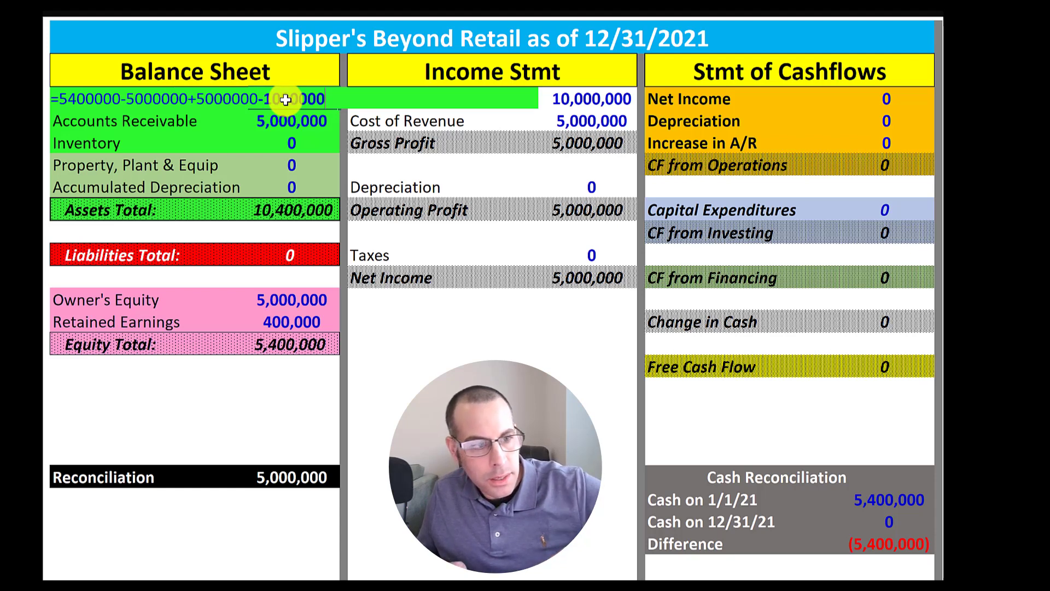
pyautogui.press('Return')
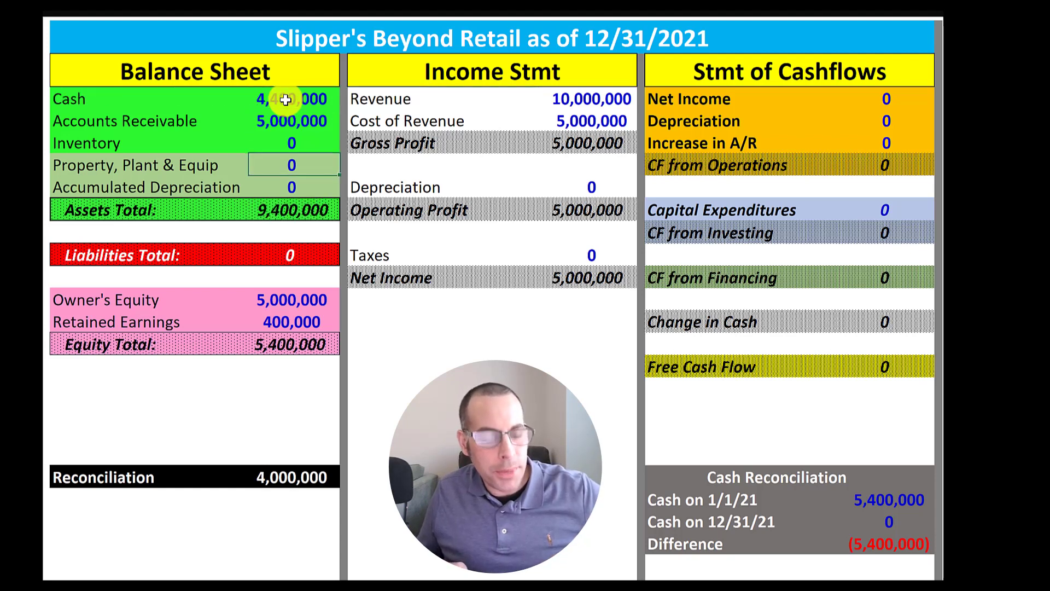
pyautogui.write('1,000,00')
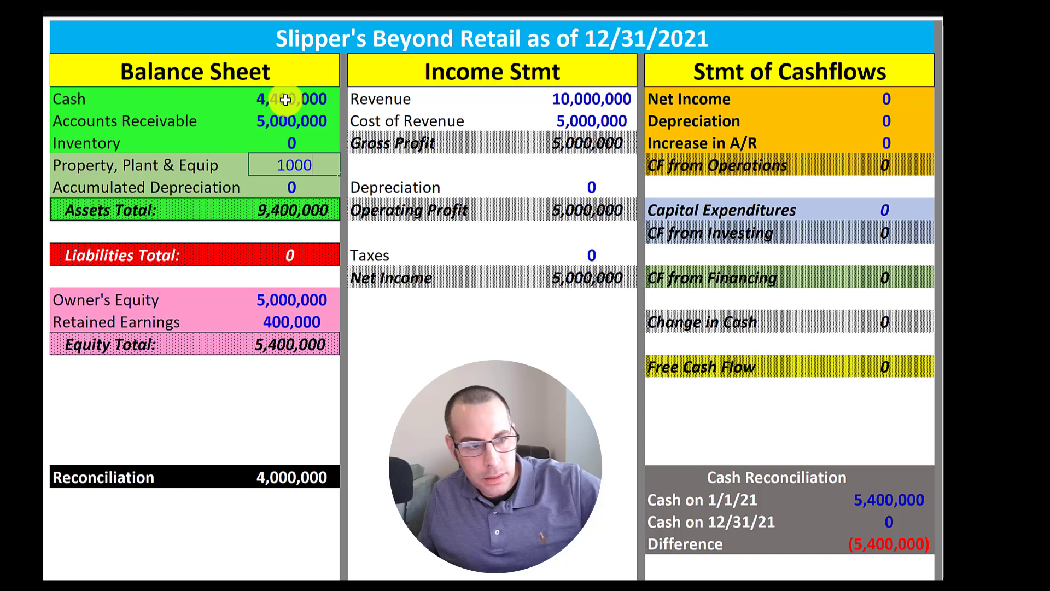
pyautogui.write('0')
pyautogui.press('Return')
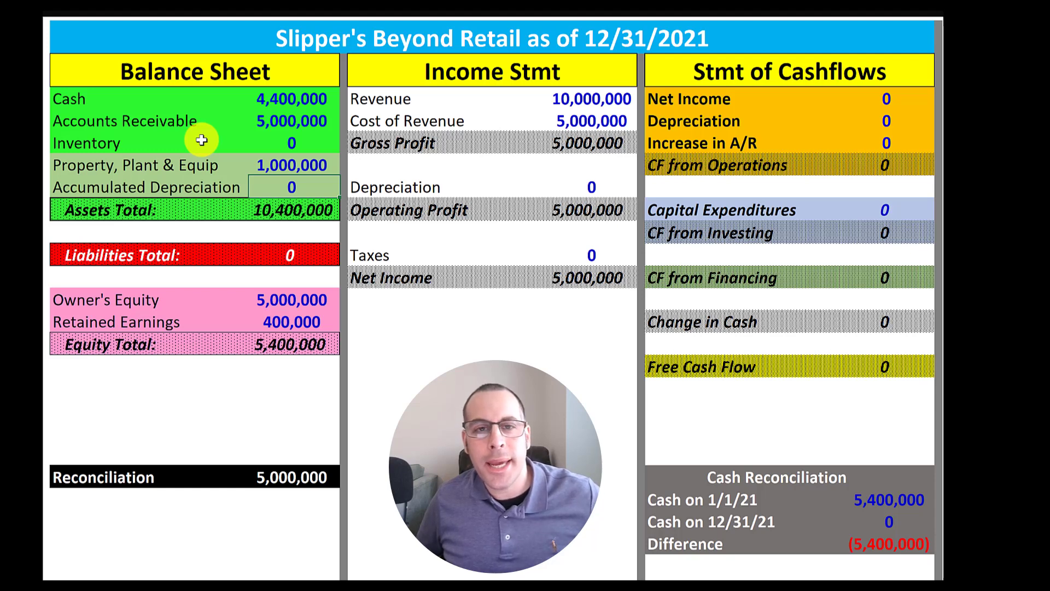
# - Enter 200,000 as income statement Depreciation and as balance sheet Accumulated Depreciation
pyautogui.click(322, 169)
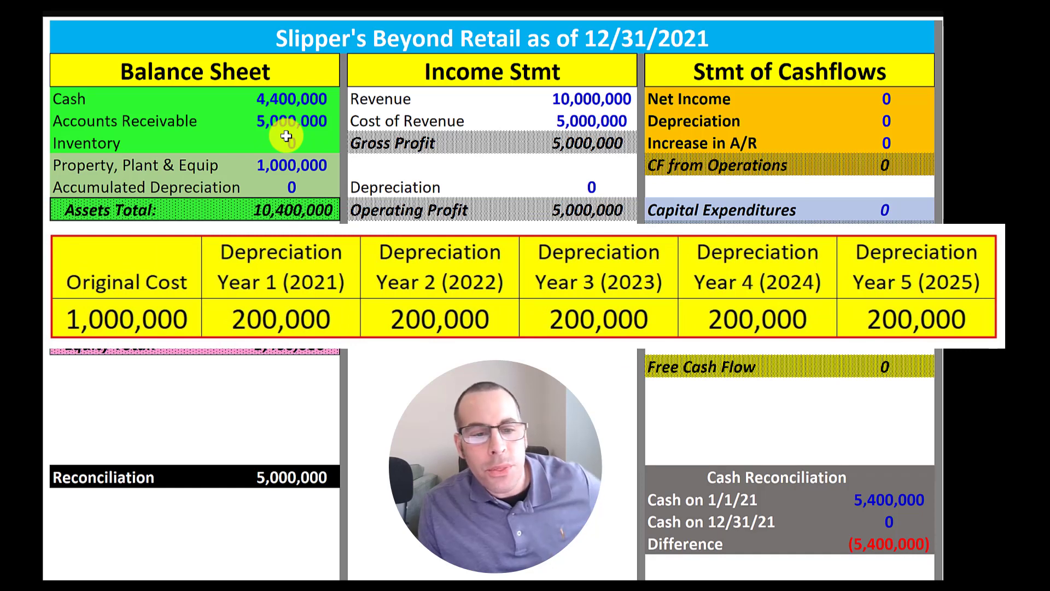
pyautogui.click(604, 191)
pyautogui.write('200,000')
pyautogui.press('Return')
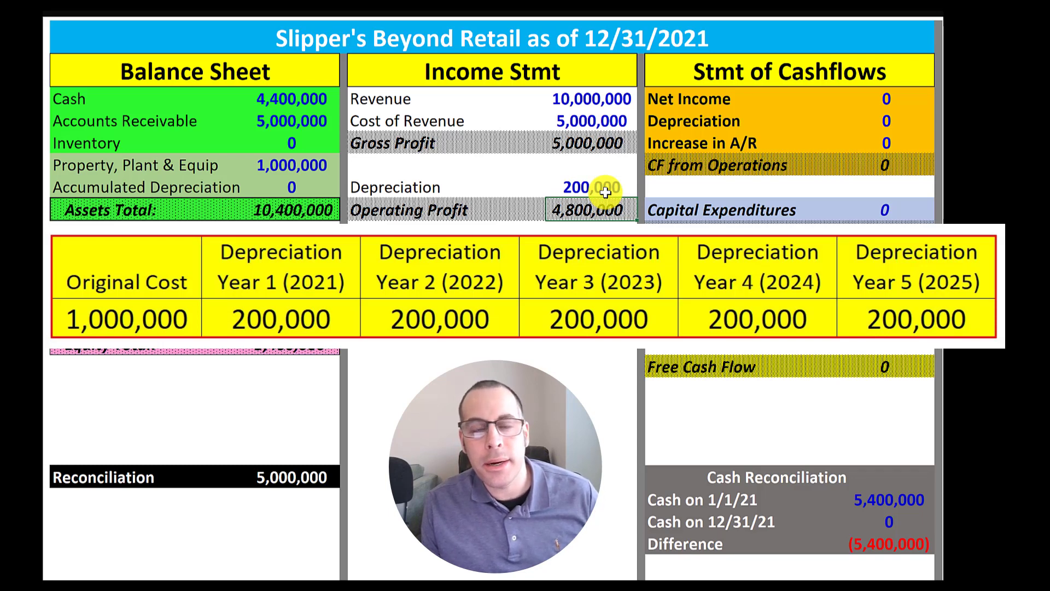
pyautogui.click(308, 197)
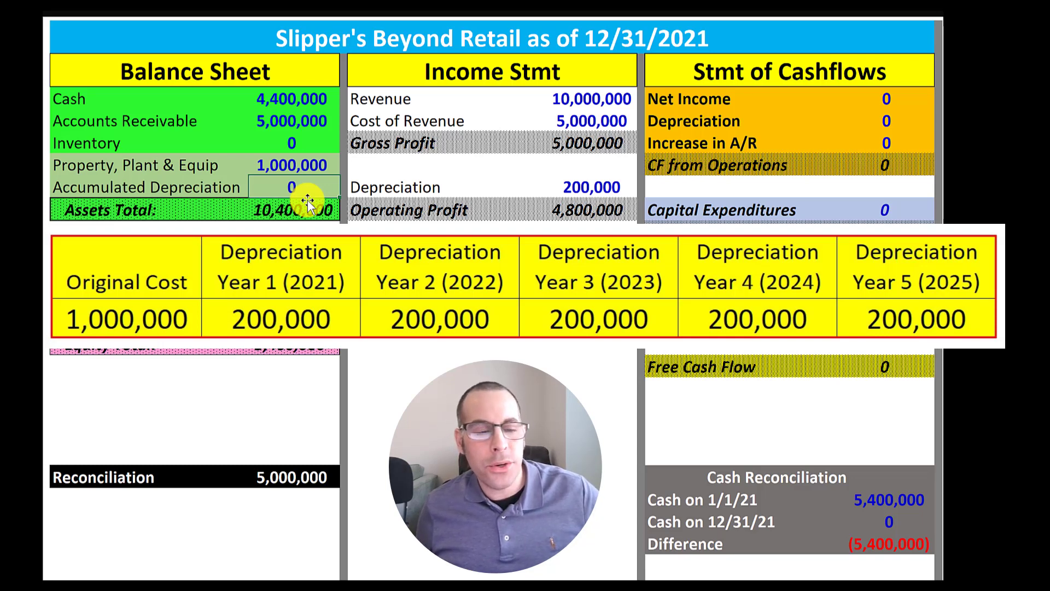
pyautogui.write('2')
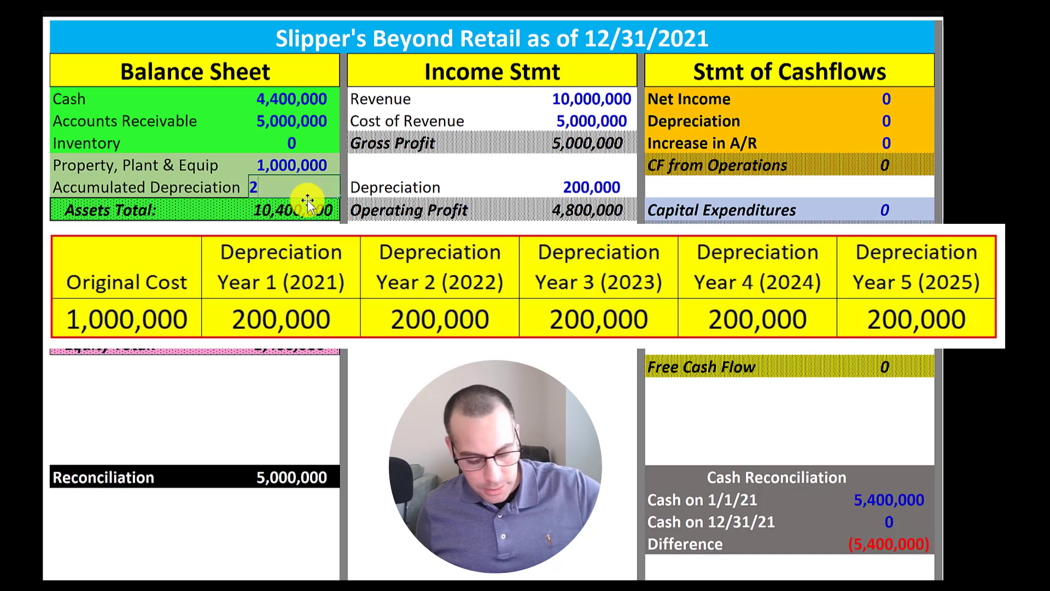
pyautogui.write('00,00000')
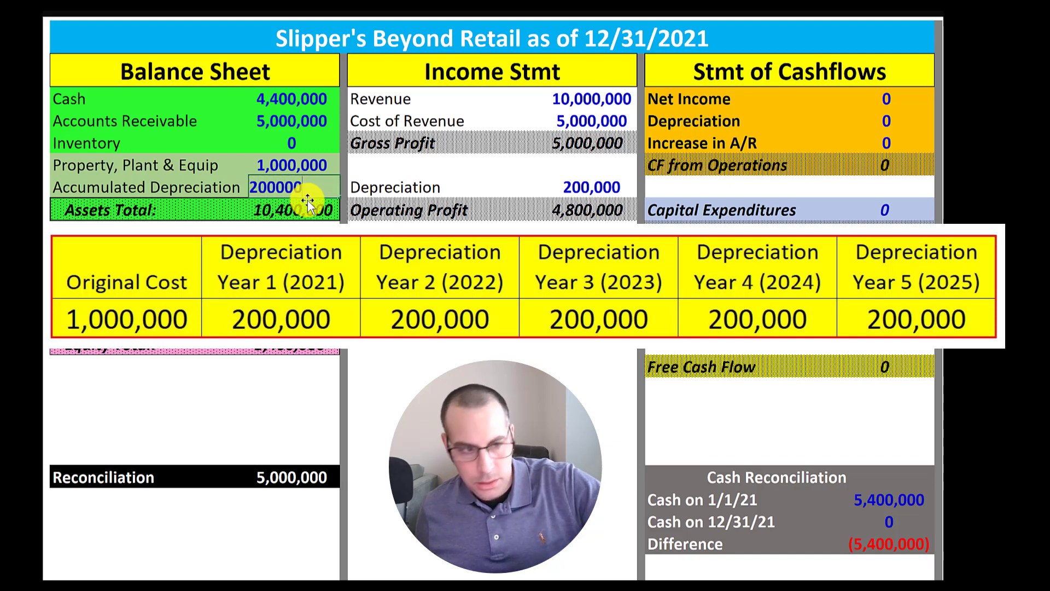
pyautogui.press('Return')
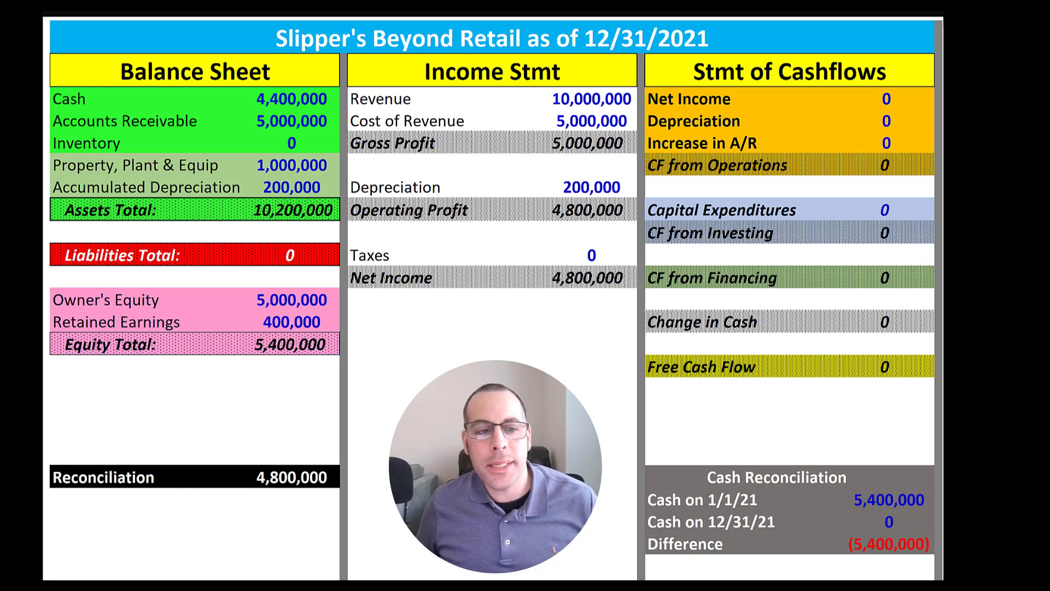
# - Raise Cost of Revenue to 5,500,000 and reduce Cash by the extra 500,000
pyautogui.click(572, 126)
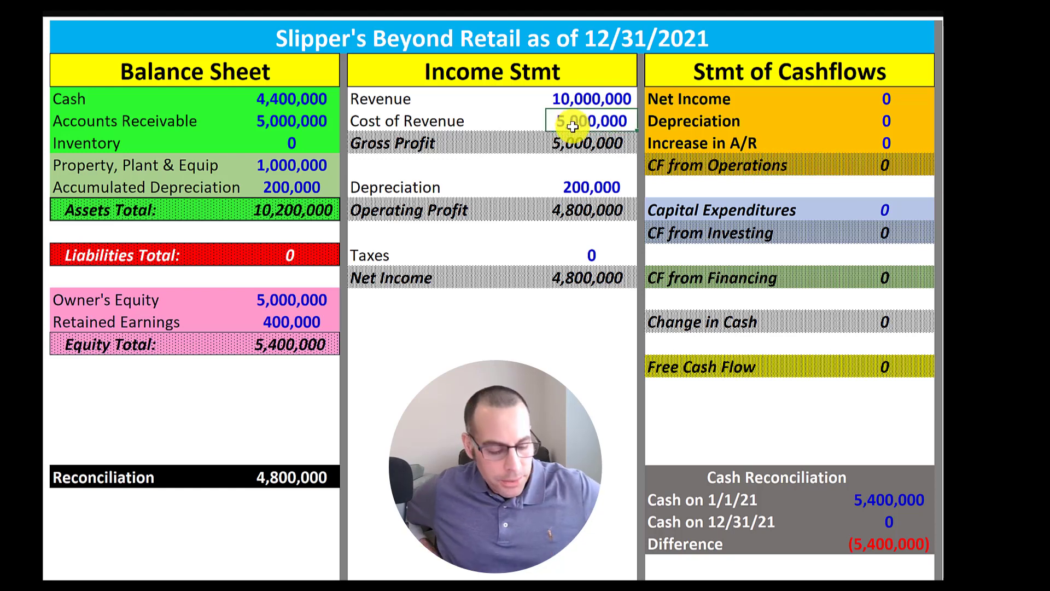
pyautogui.write('=5000000+50000')
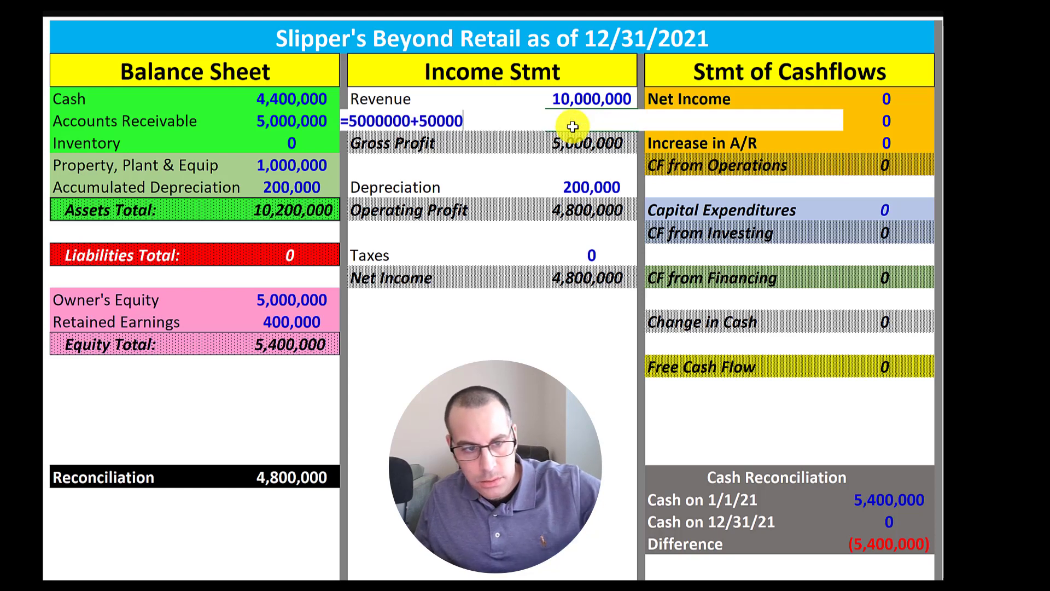
pyautogui.write('0')
pyautogui.press('Return')
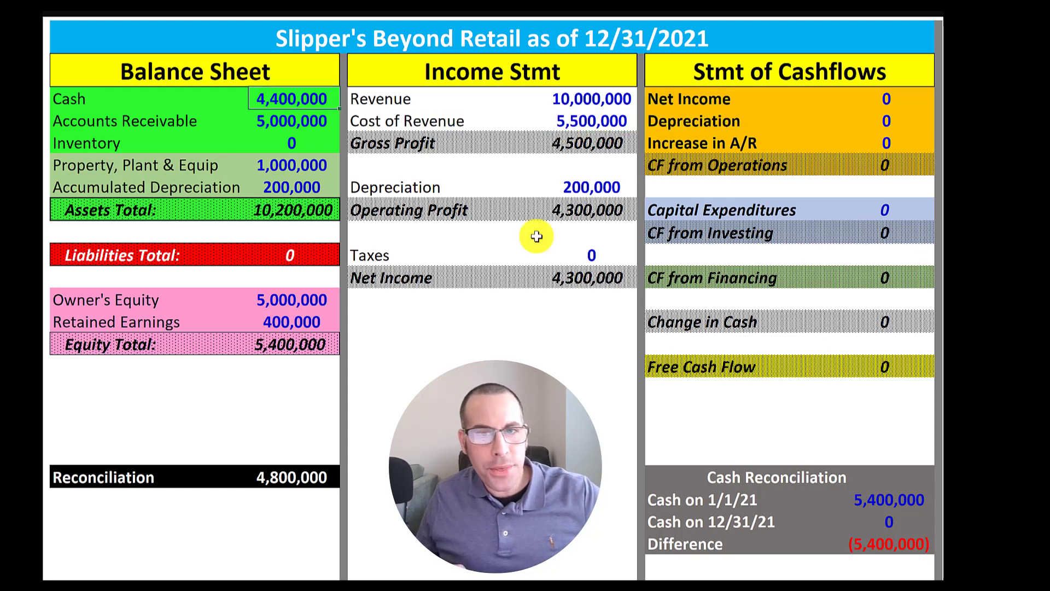
pyautogui.press('F2')
pyautogui.write('-5000000+5000000-1000000-500000')
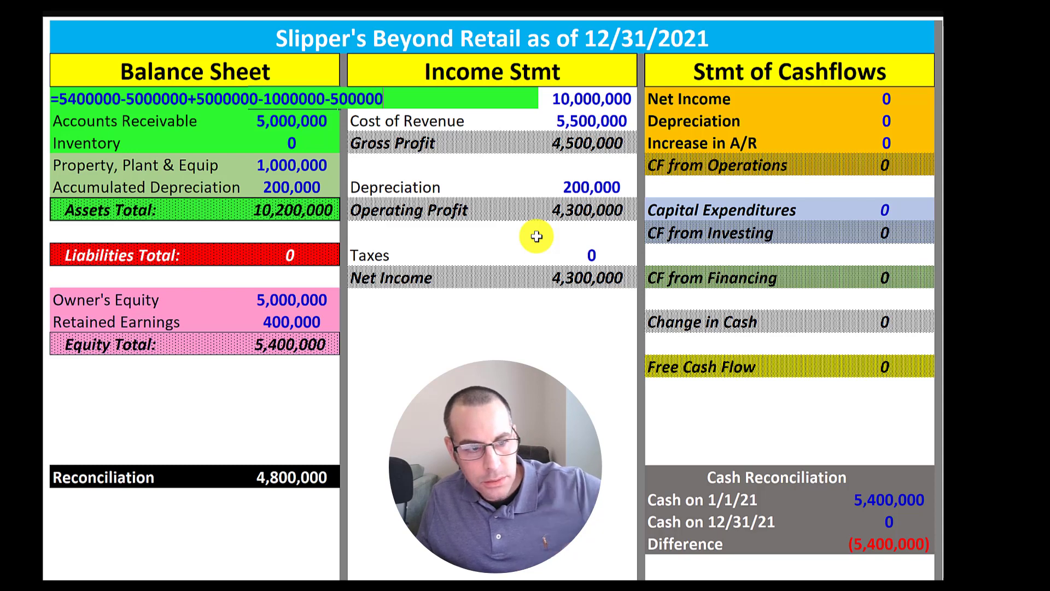
pyautogui.press('Return')
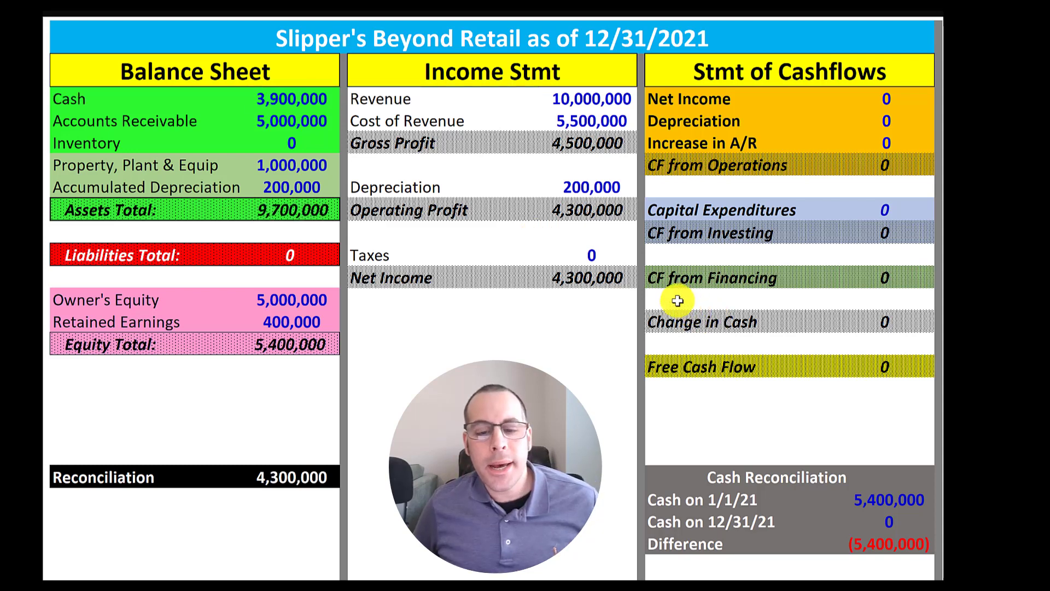
# - Set Taxes to 20% of Operating Profit, giving 860,000
pyautogui.click(587, 255)
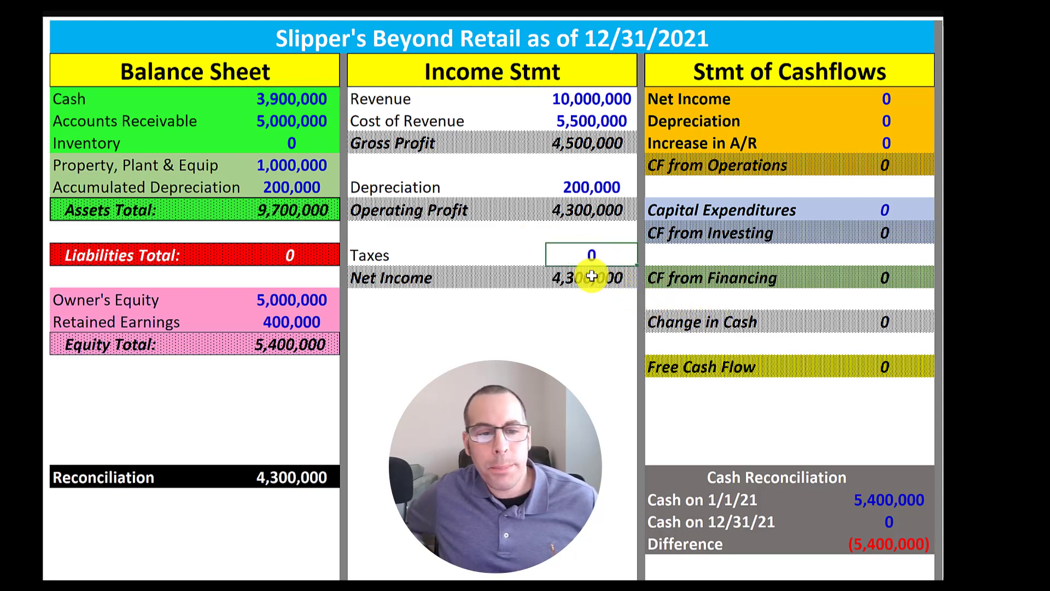
pyautogui.press('Up')
pyautogui.press('Up')
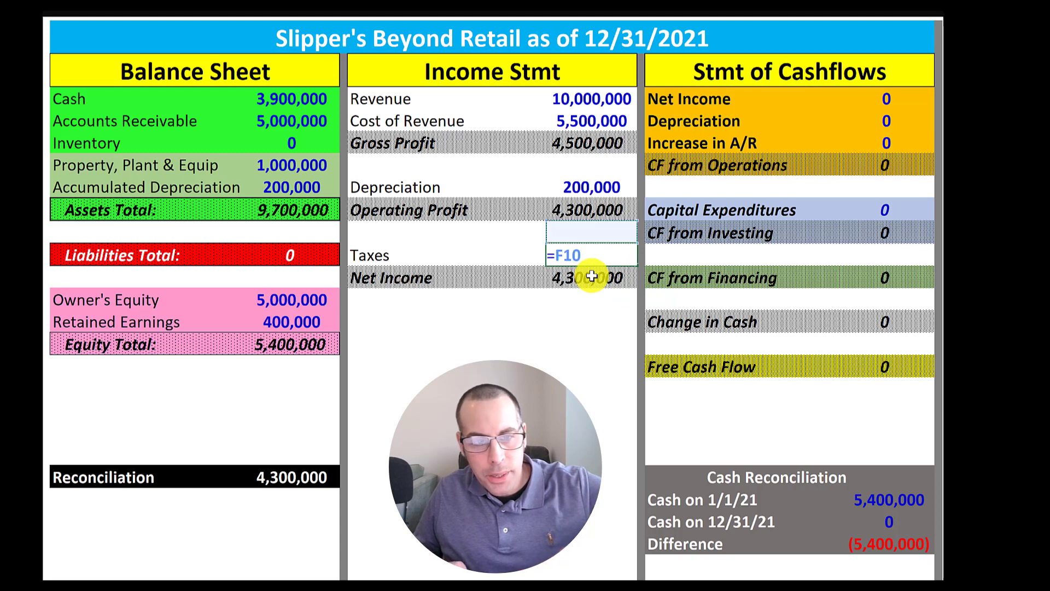
pyautogui.write('*.2')
pyautogui.press('Return')
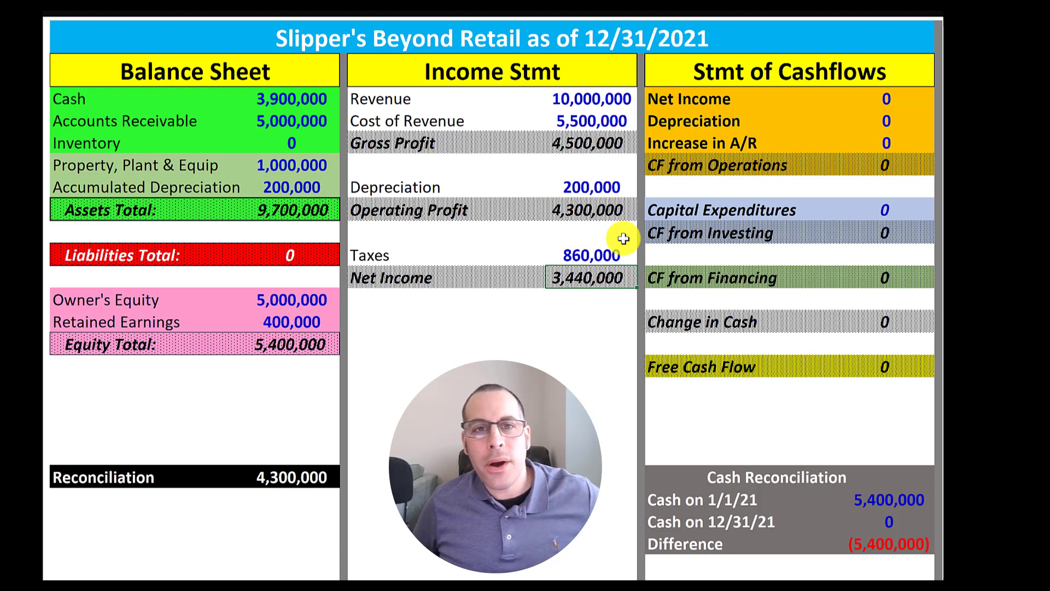
# - Deduct the 860,000 tax from the Cash formula, leaving 3,040,000
pyautogui.click(298, 94)
pyautogui.doubleClick(298, 94)
pyautogui.write('-860000')
pyautogui.press('Return')
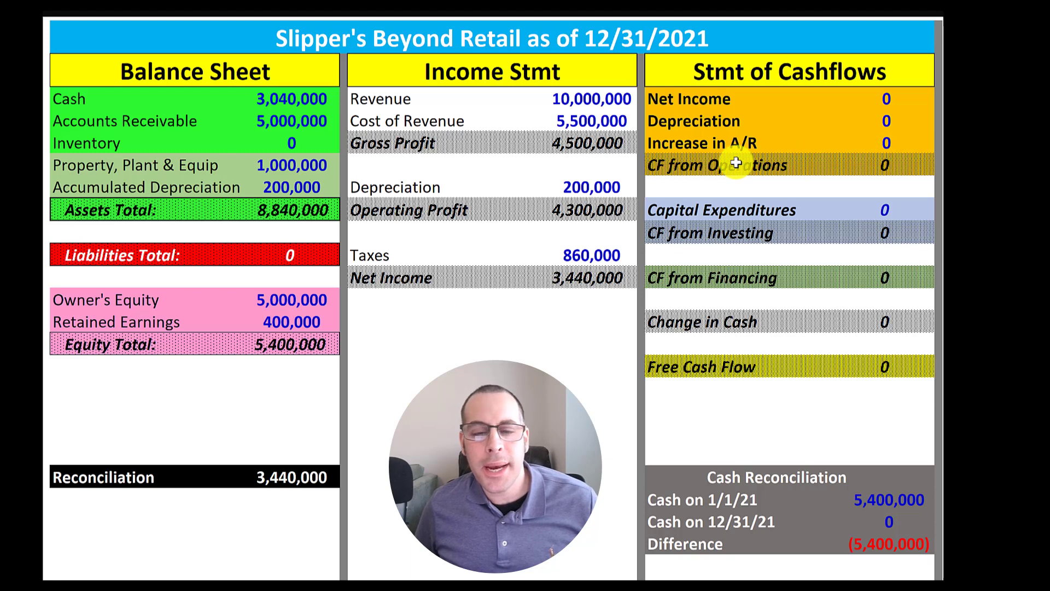
# - Link cash flow Net Income to the income statement's 3,440,000 and enter 200,000 Depreciation
pyautogui.click(890, 99)
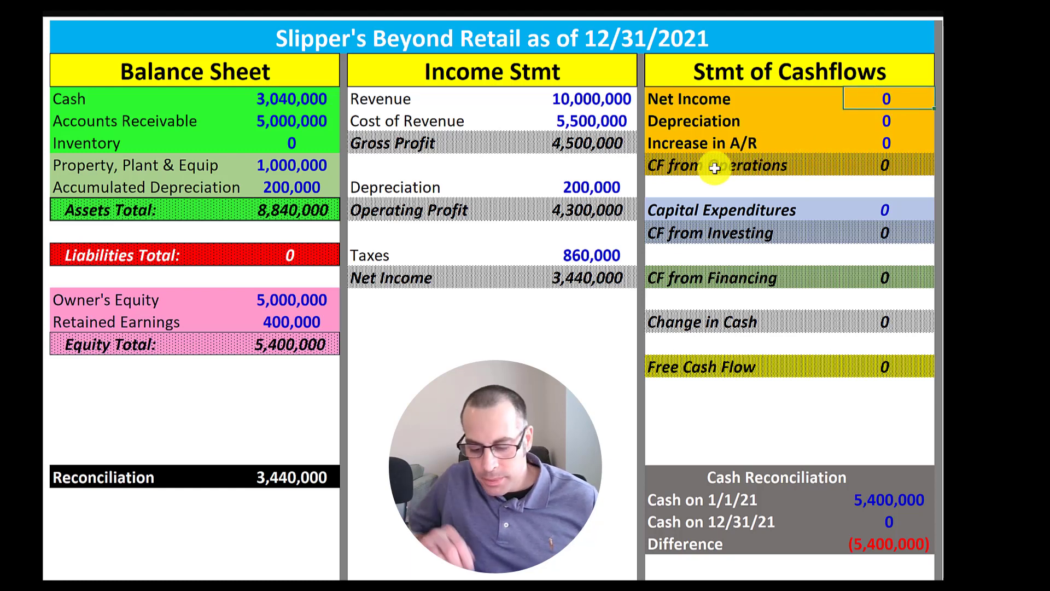
pyautogui.press('Return')
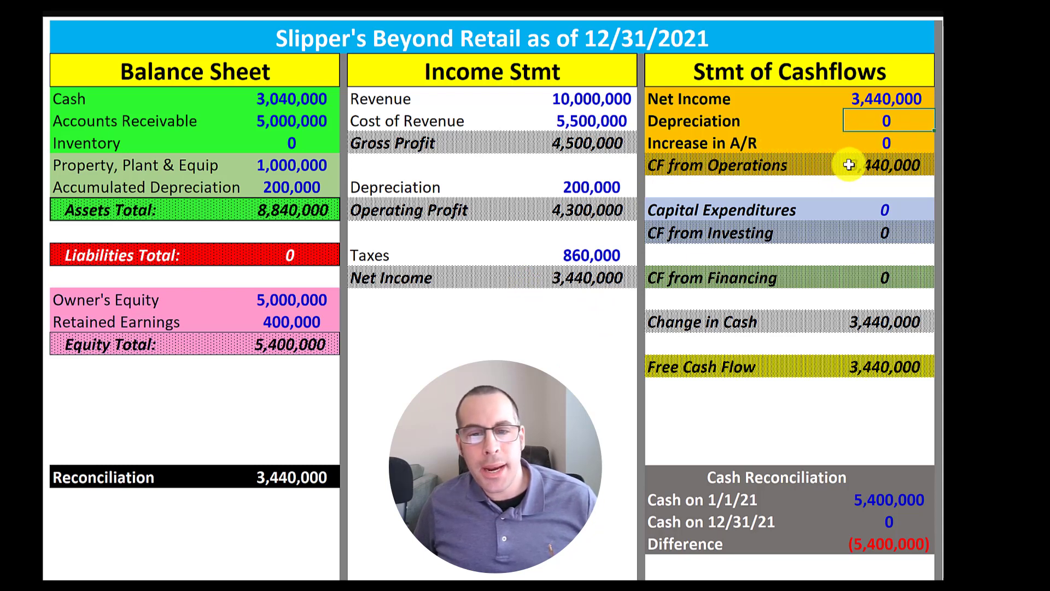
pyautogui.write('200,000')
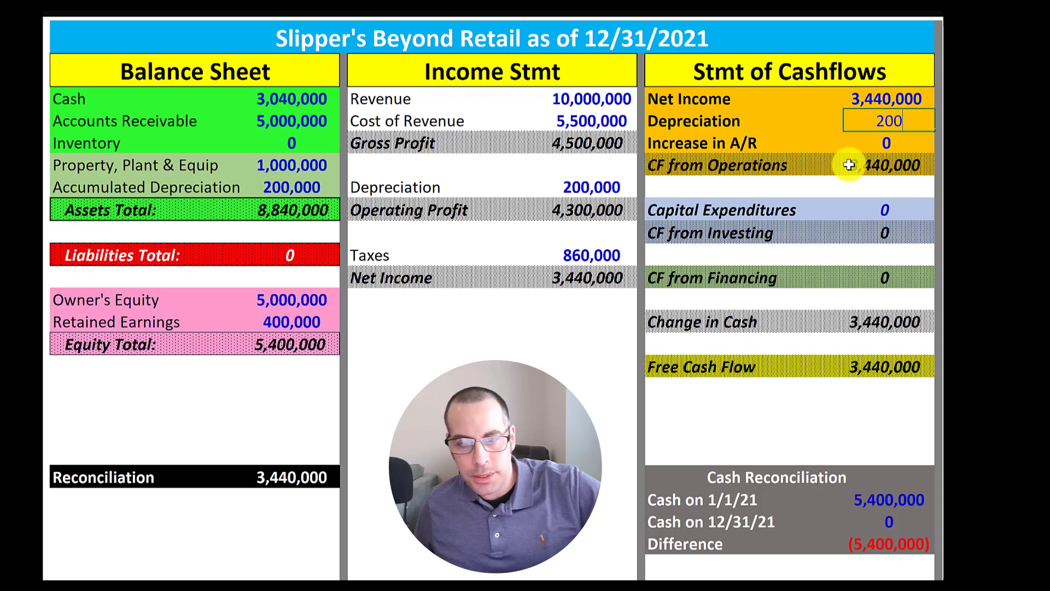
pyautogui.press('Return')
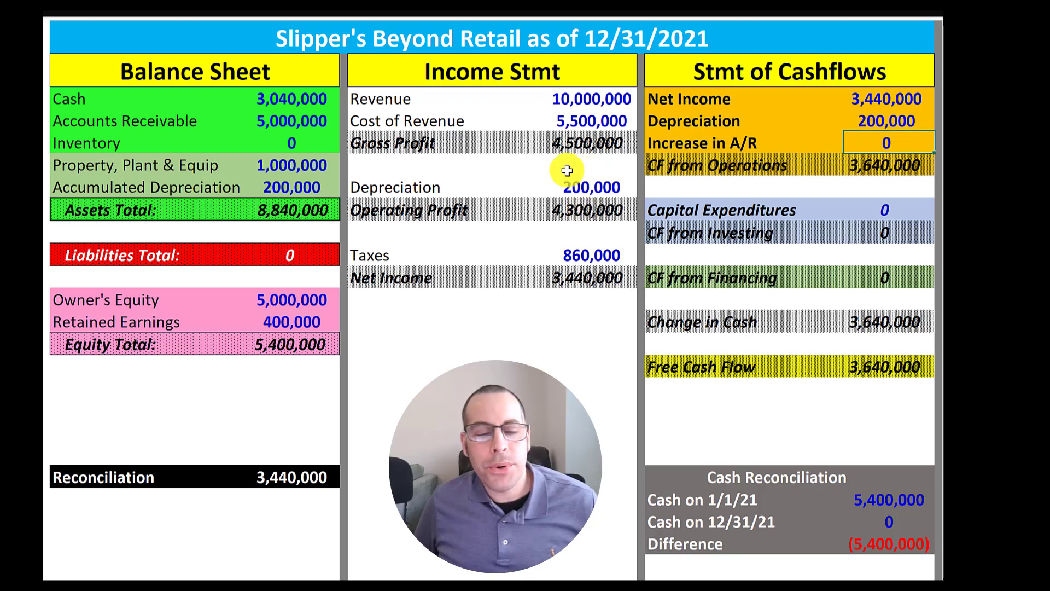